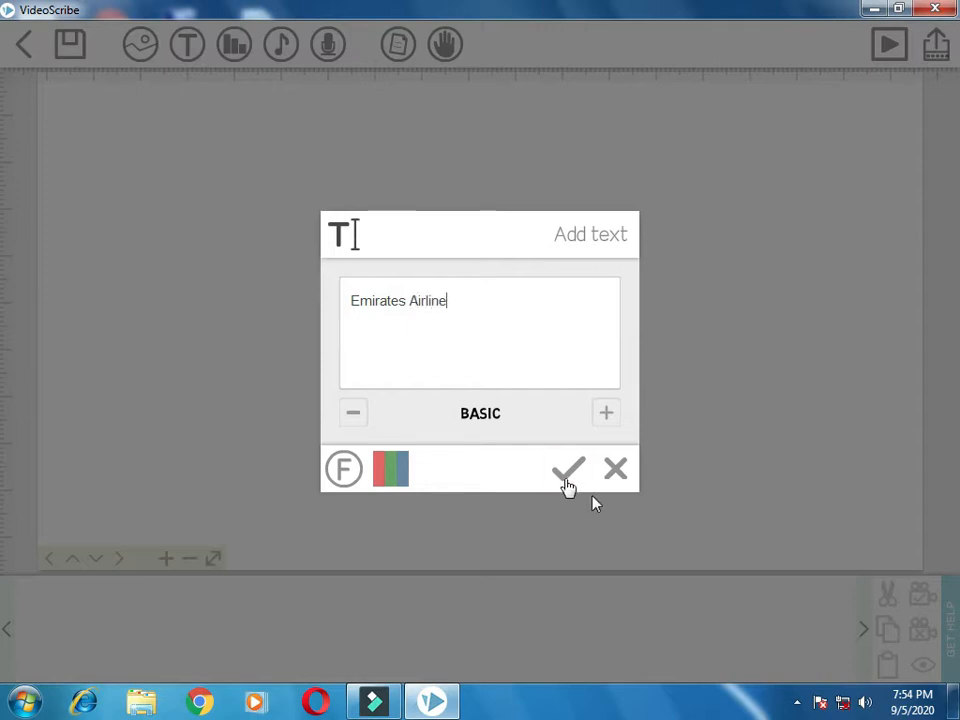
Add the text "Emirates Airline", move it to the upper part of the canvas and enlarge it to about half the canvas width
click(569, 472)
drag(455, 318, 433, 136)
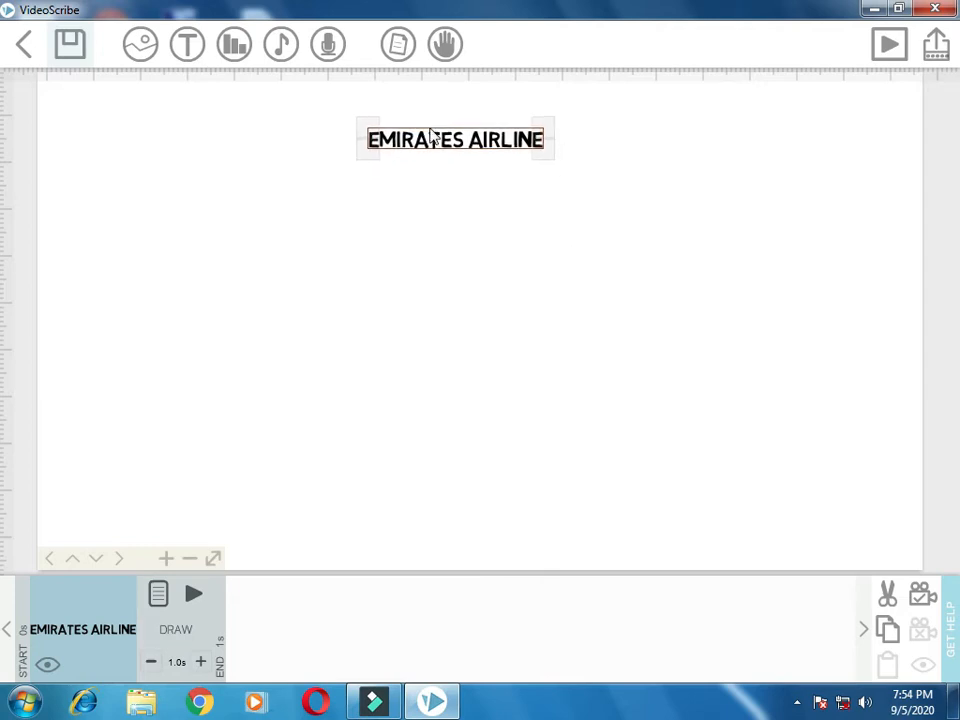
click(601, 169)
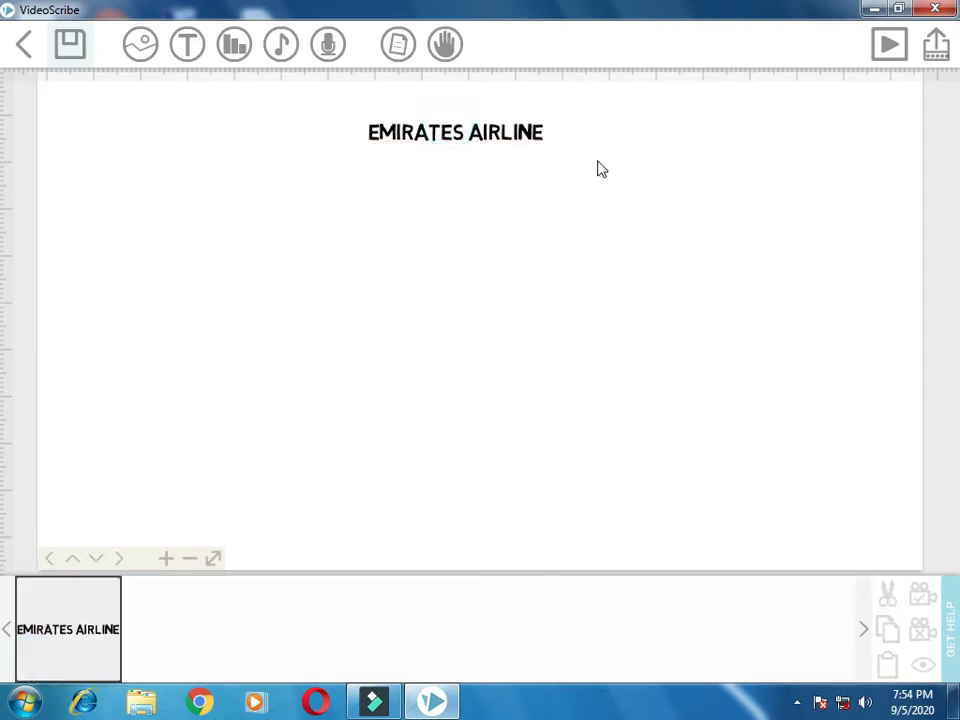
click(502, 143)
drag(551, 148, 720, 169)
click(508, 103)
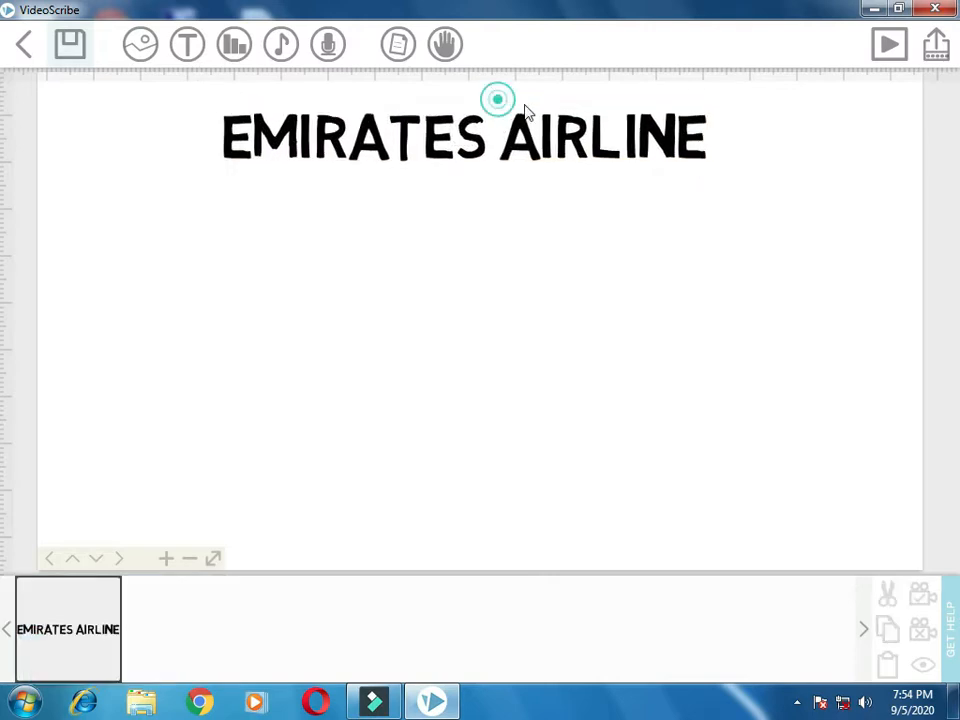
Recolour the "Emirates Airline" title text dark purple through its text properties
click(465, 143)
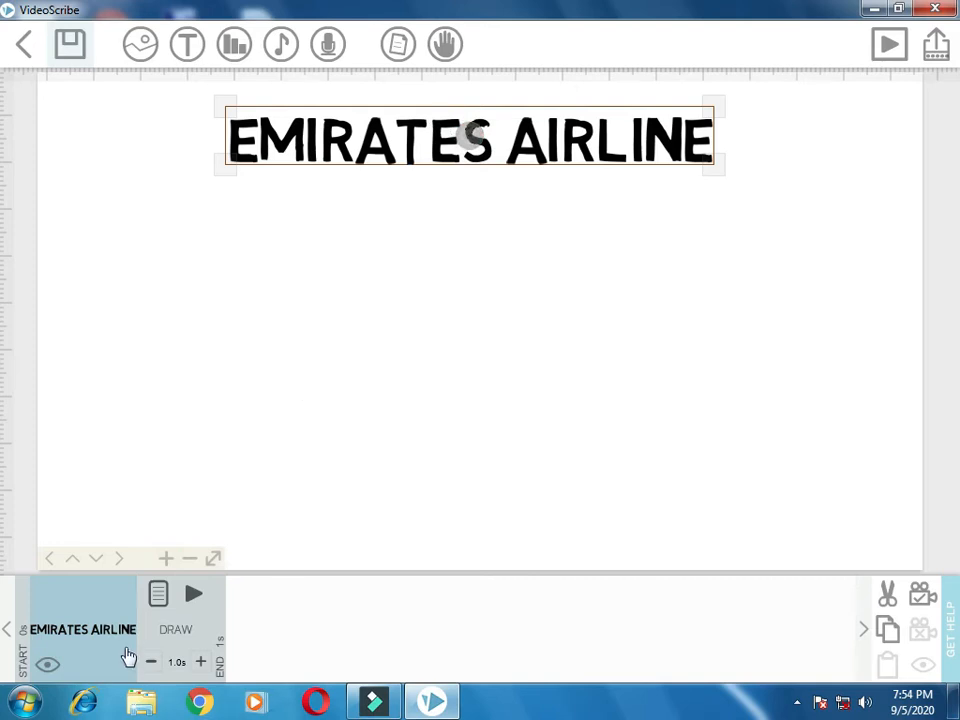
click(158, 596)
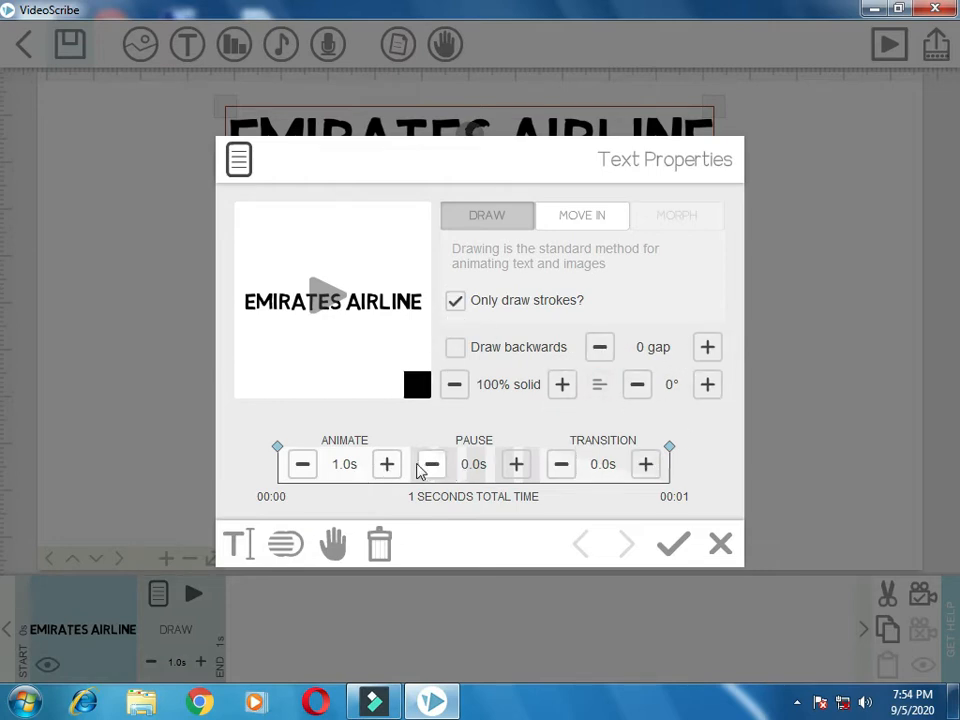
click(240, 545)
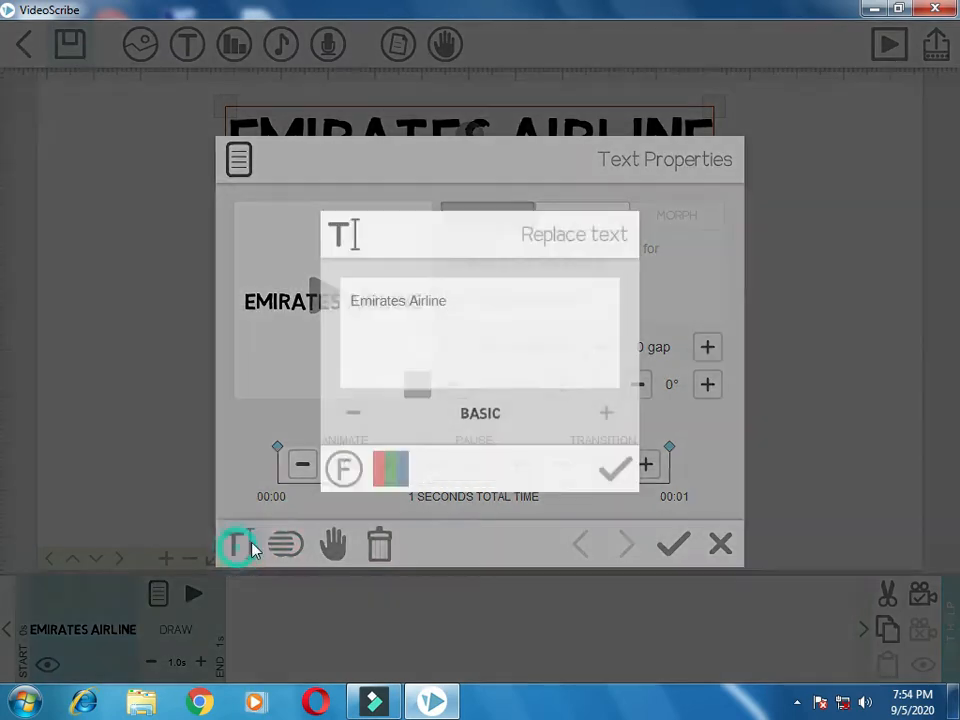
click(390, 472)
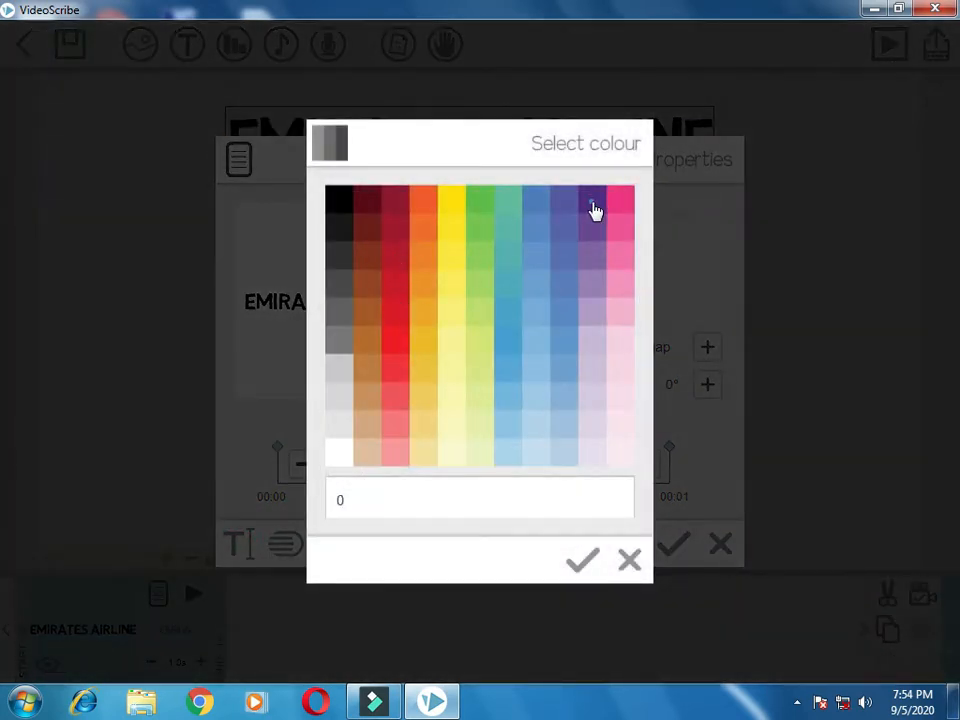
click(594, 210)
click(617, 472)
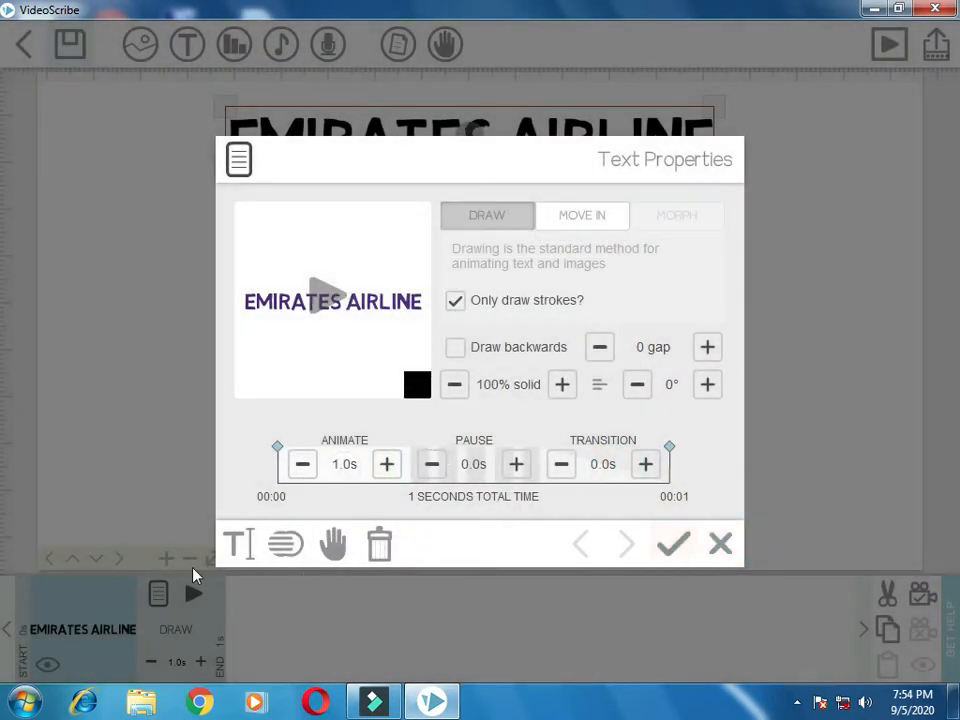
click(244, 549)
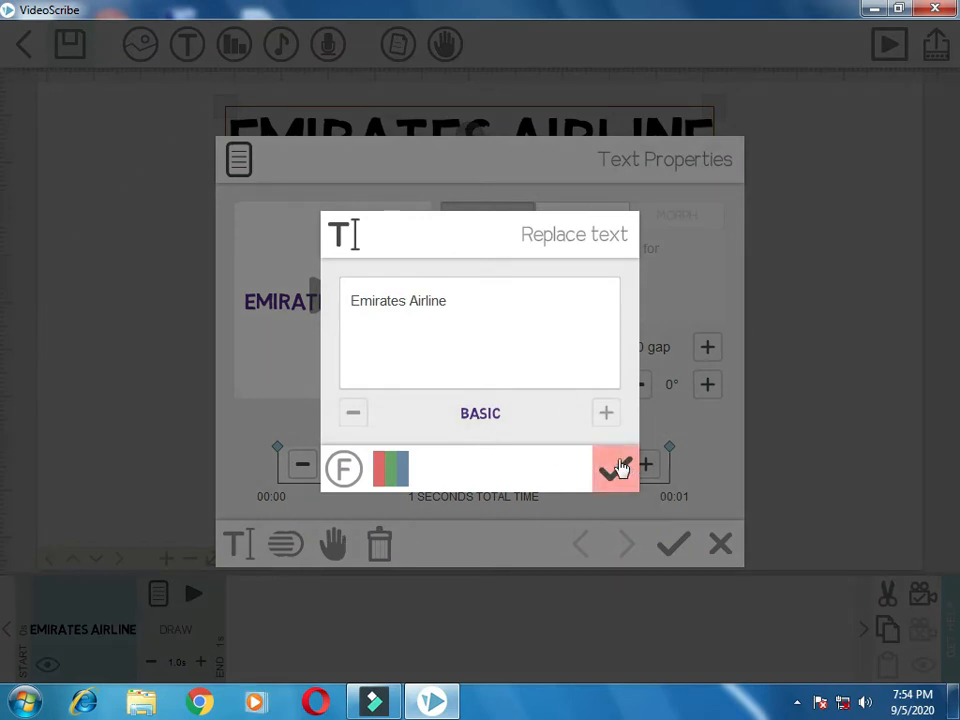
click(615, 466)
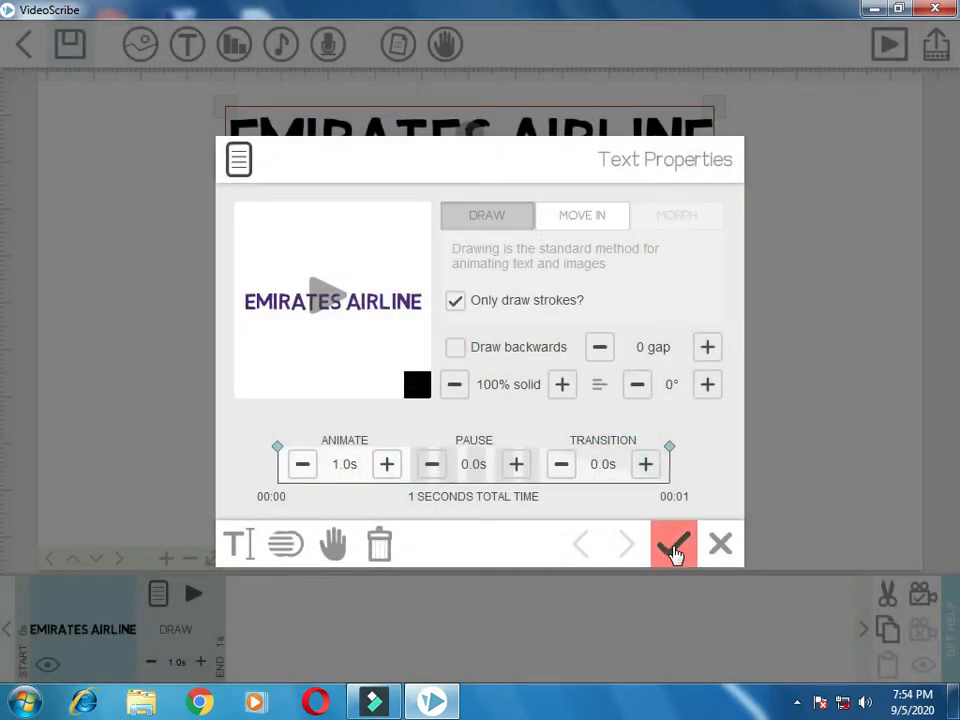
click(671, 547)
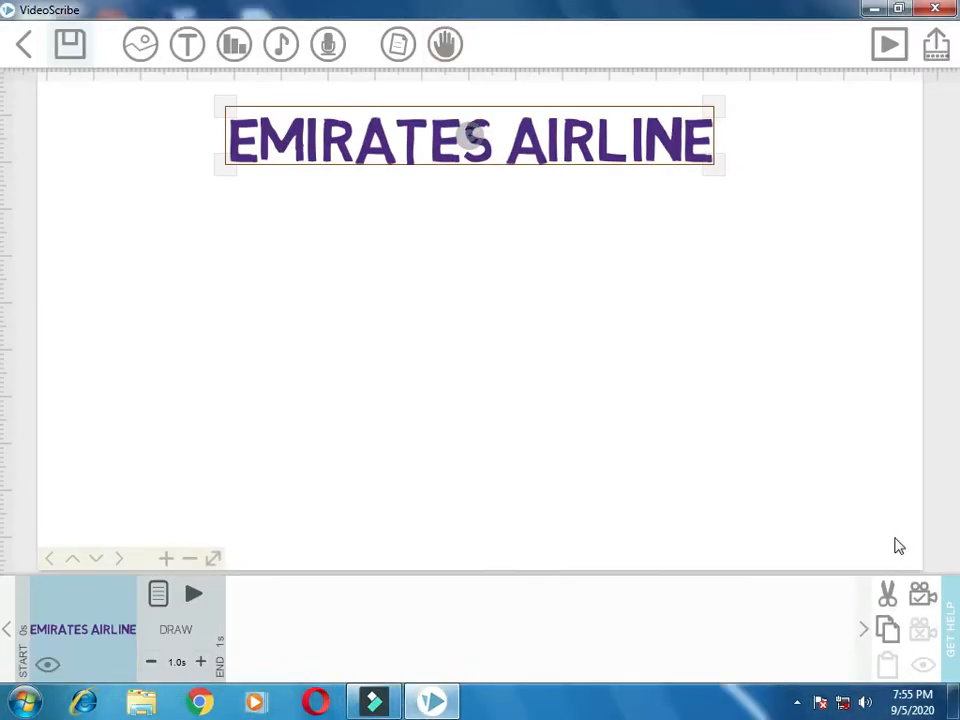
Set the camera position for the title at the current canvas view and preview its drawing animation
click(921, 594)
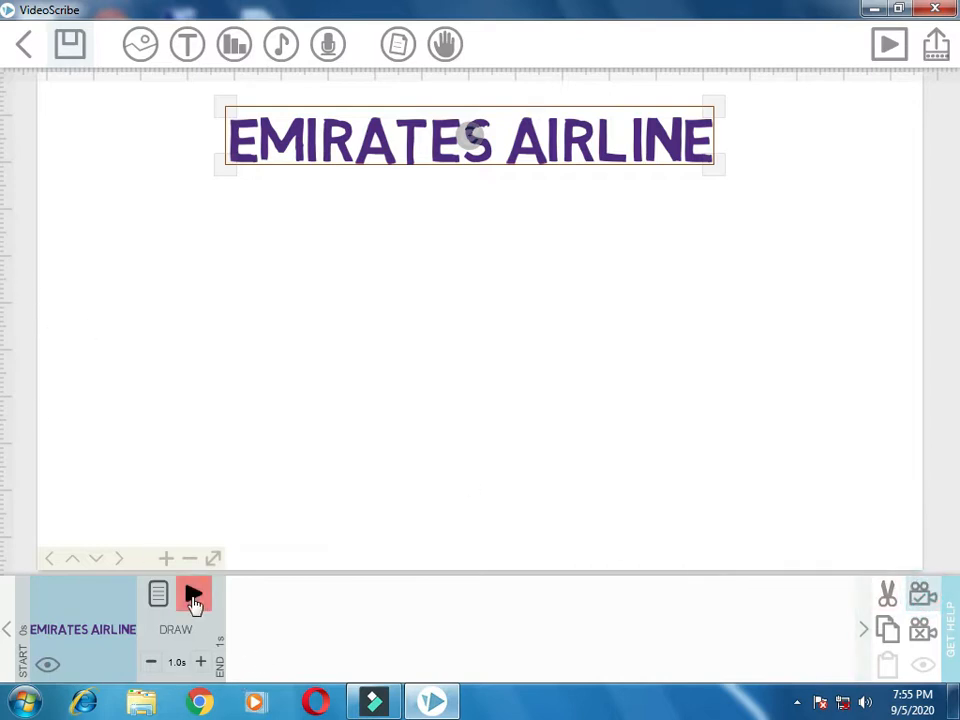
click(193, 600)
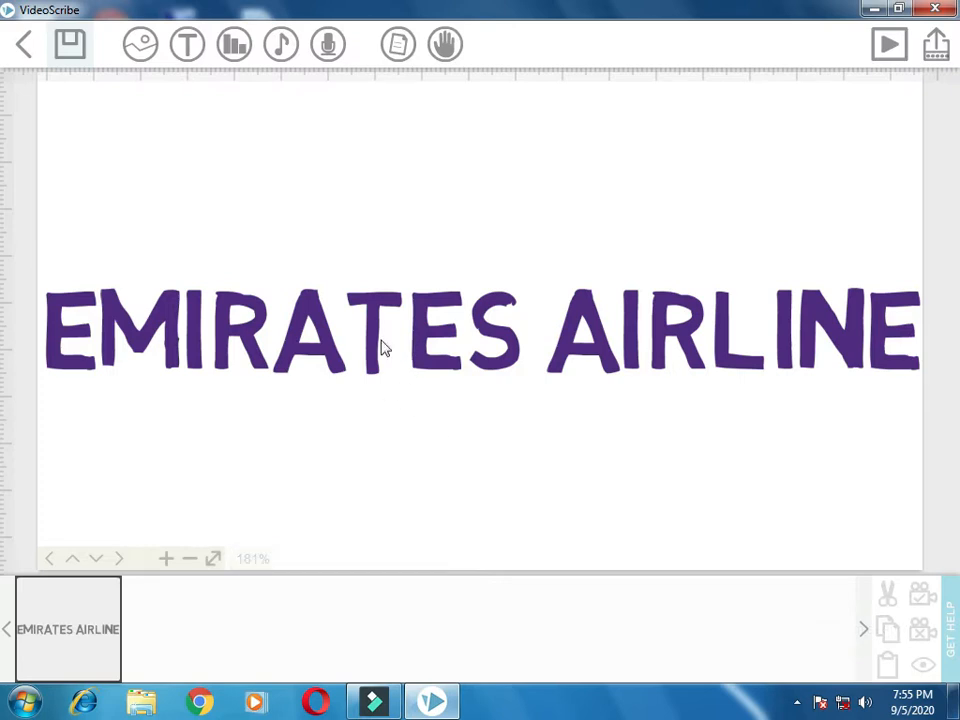
click(69, 646)
click(195, 598)
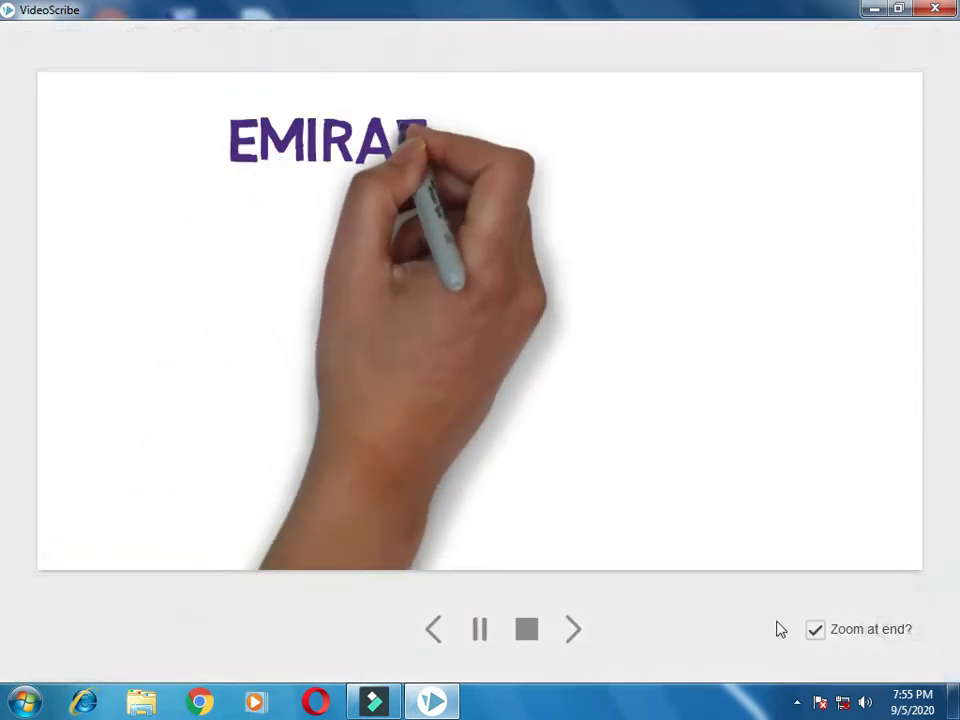
Turn off zooming at the end of the preview and replay the title animation
click(816, 630)
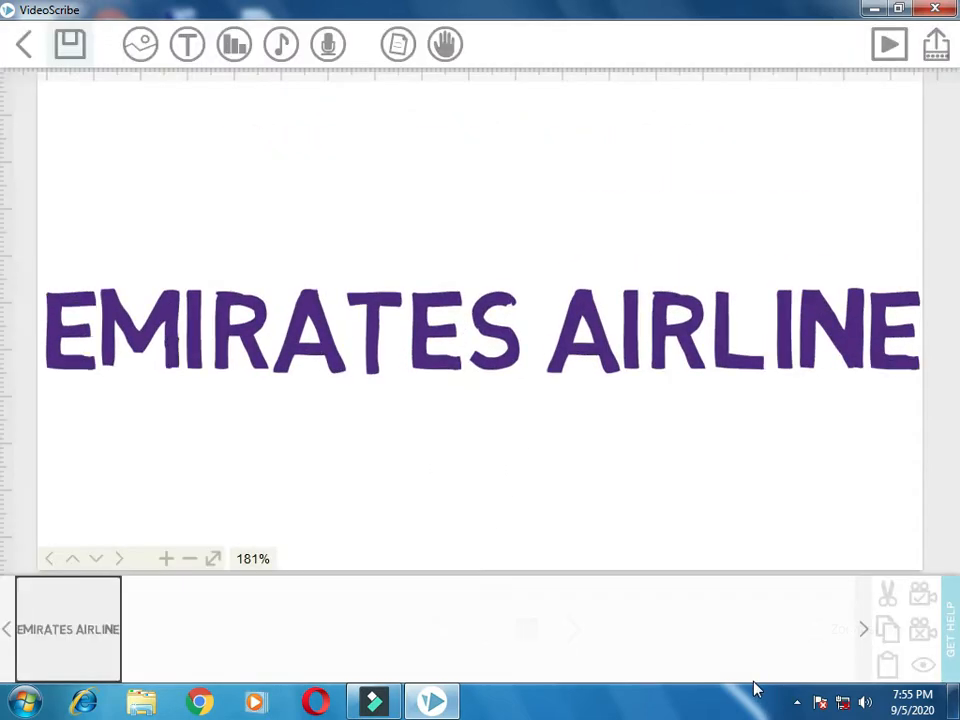
click(71, 640)
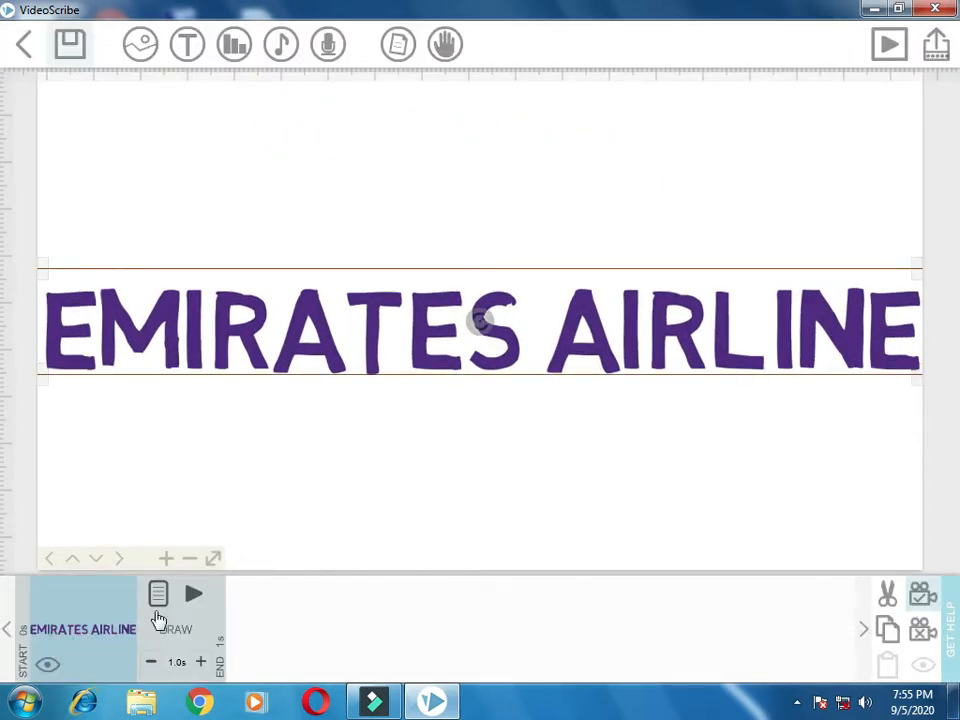
click(195, 598)
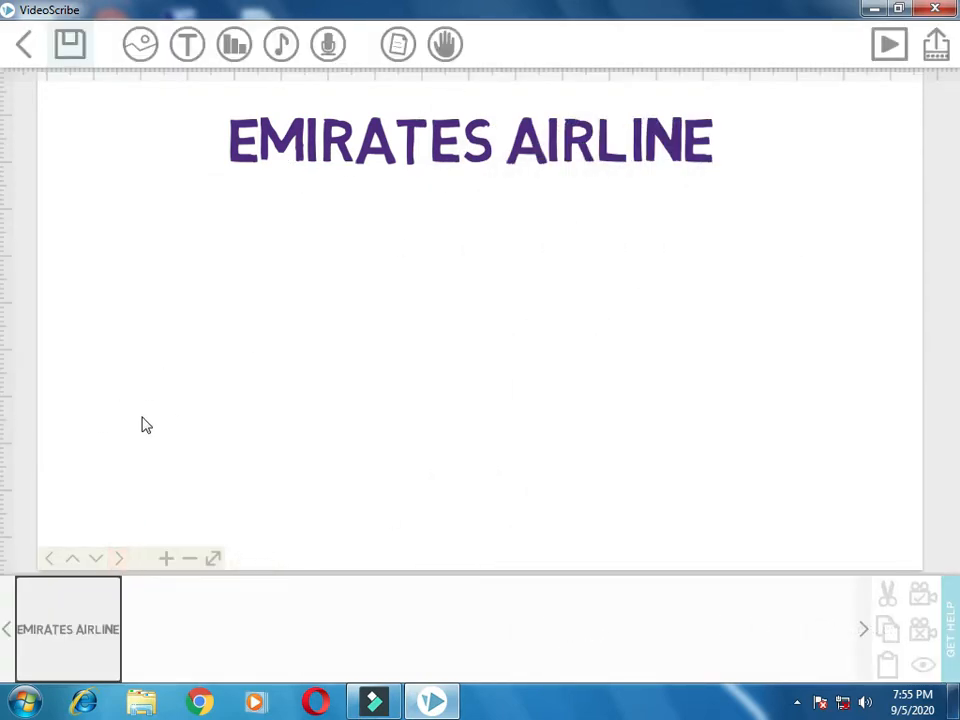
Set the title's animate time to 2 seconds and preview the slower drawing
click(86, 614)
click(160, 598)
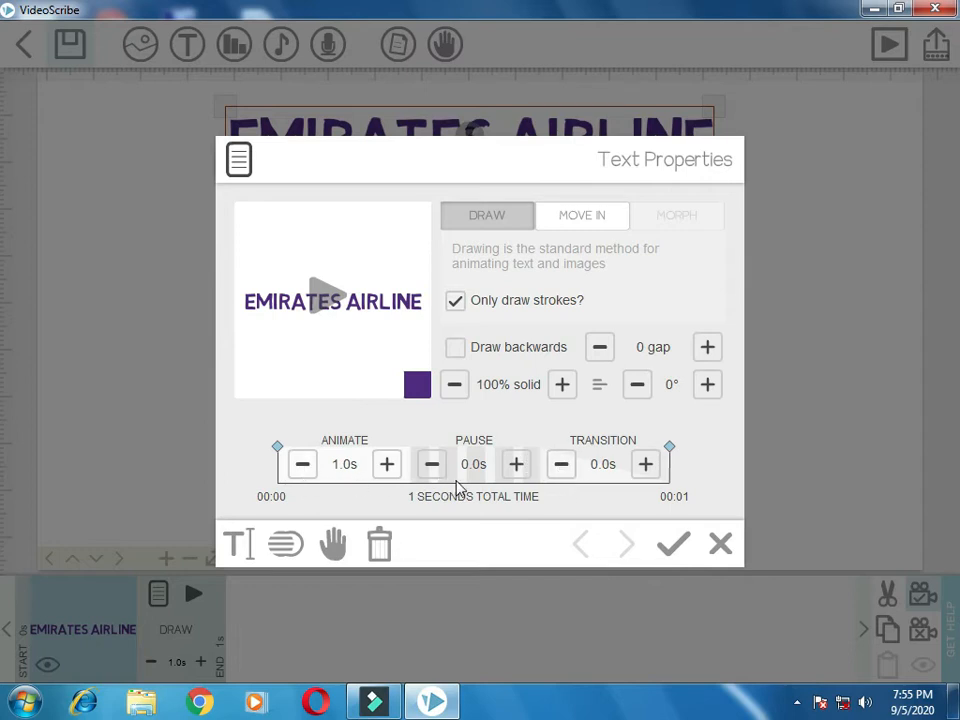
click(388, 470)
click(388, 470)
click(672, 545)
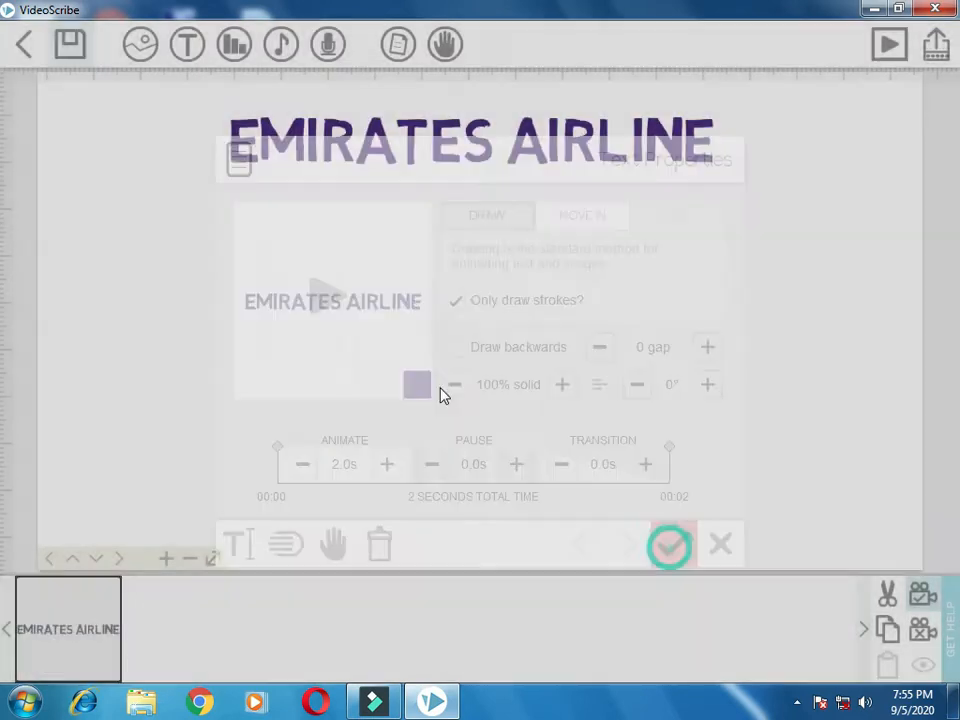
click(63, 653)
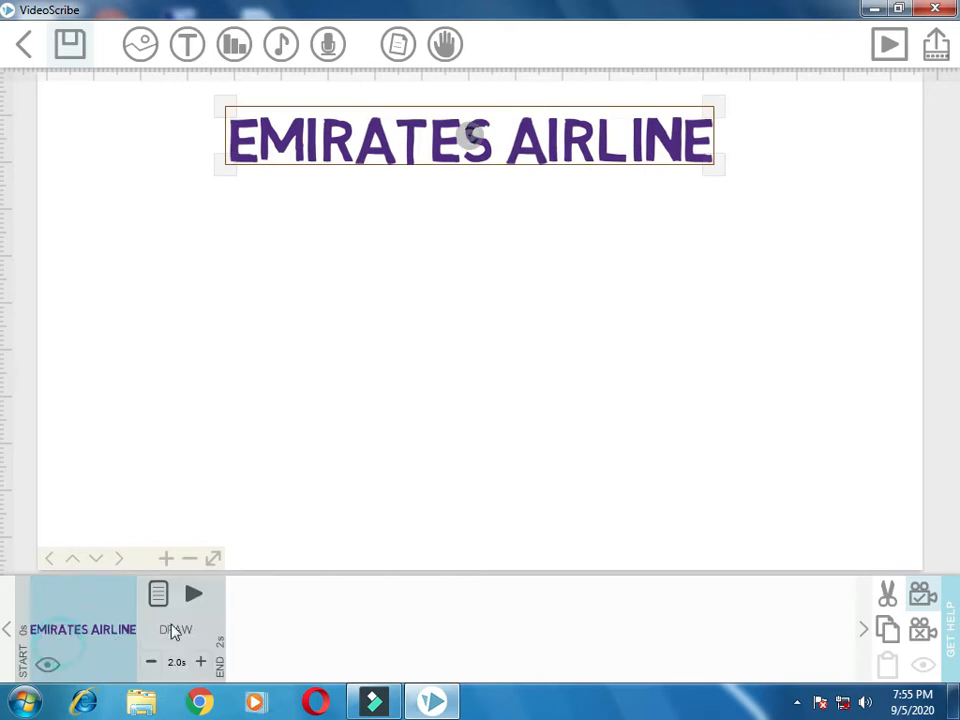
click(194, 594)
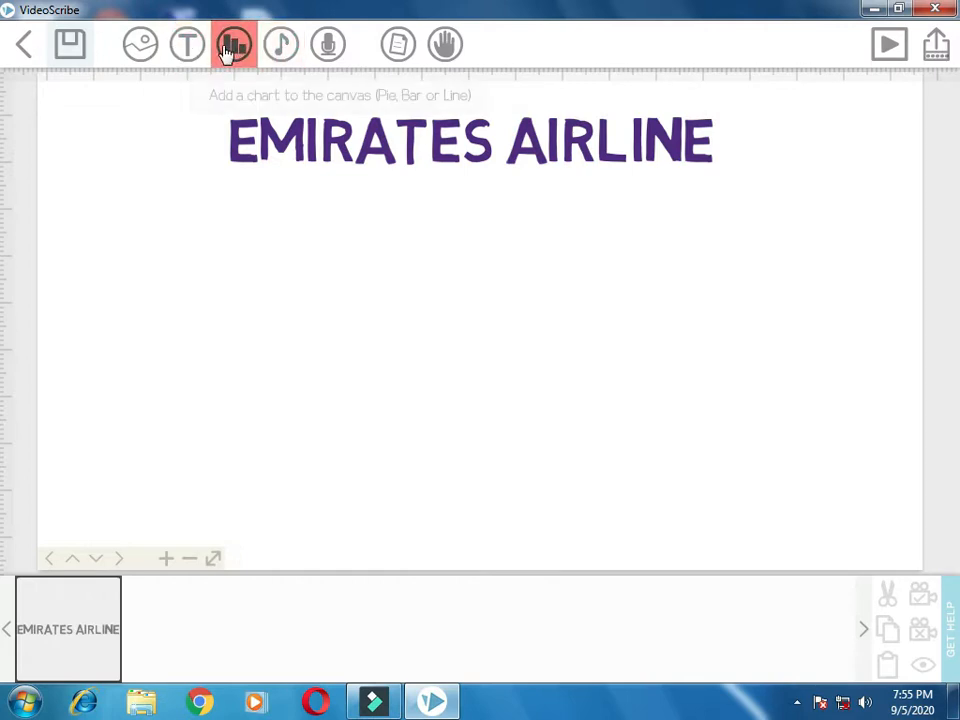
Add the recently used call centre photo to the canvas and place it centrally below the title
click(139, 50)
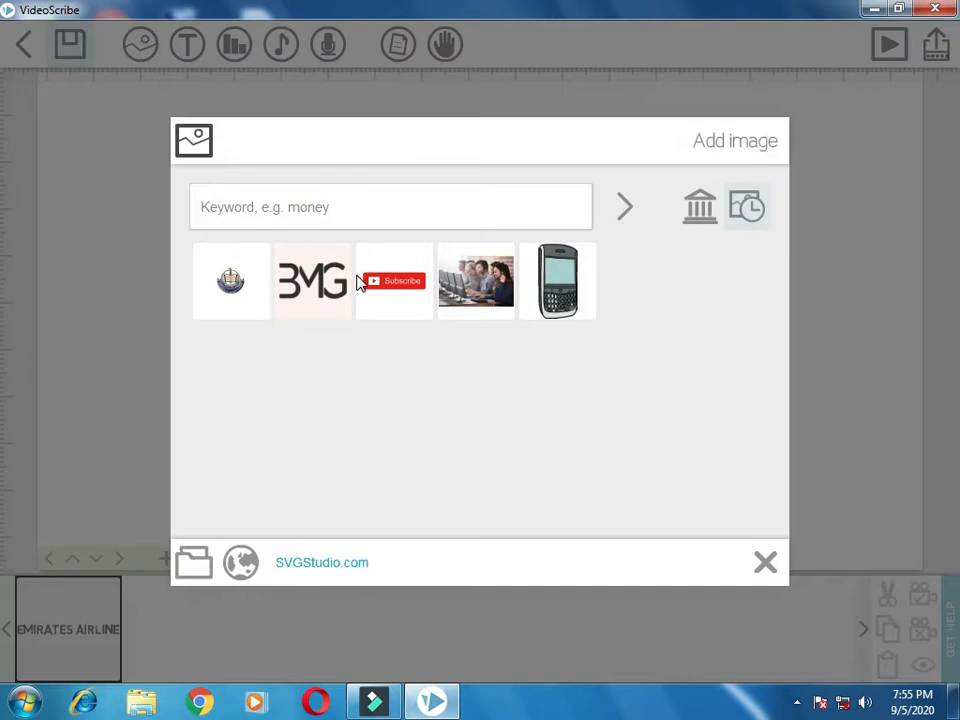
click(470, 297)
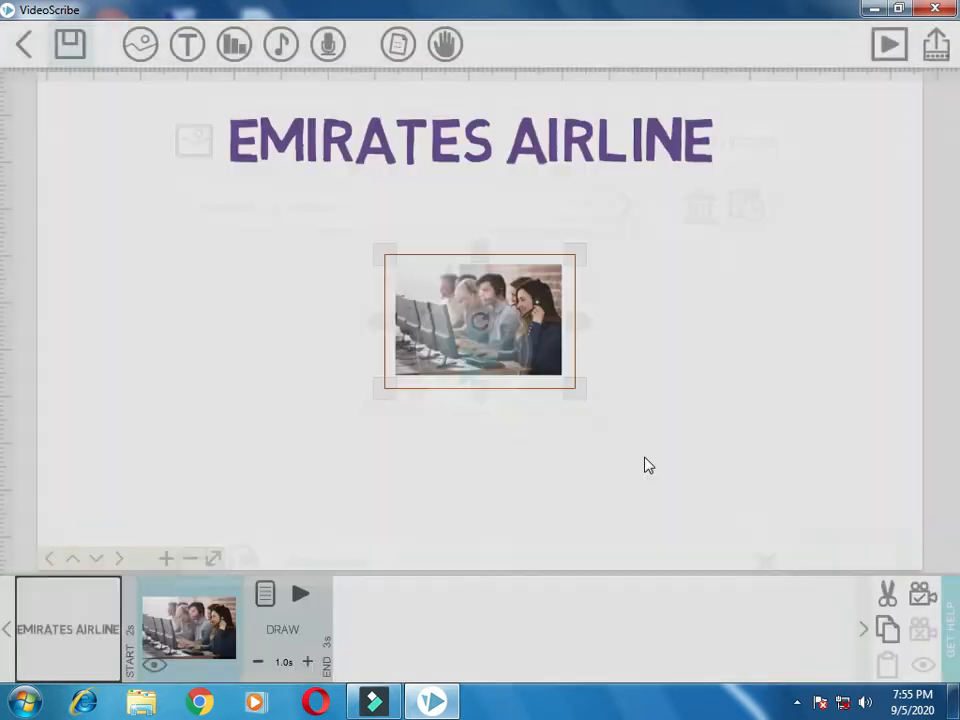
drag(458, 366, 450, 315)
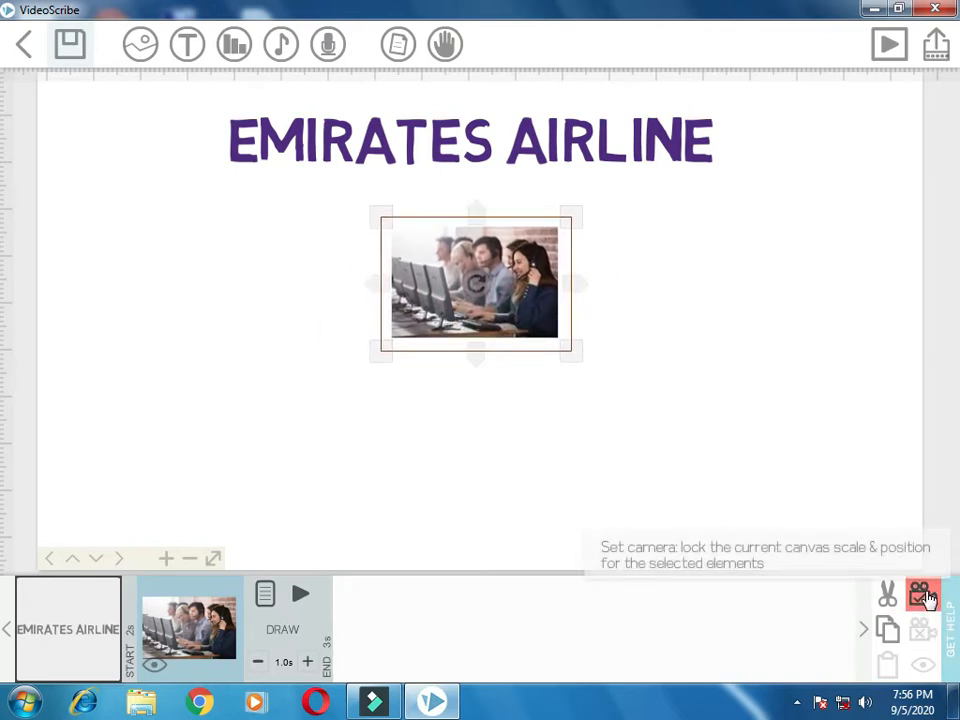
Set the camera for the call centre photo and preview the animation from the photo and from the start
click(922, 595)
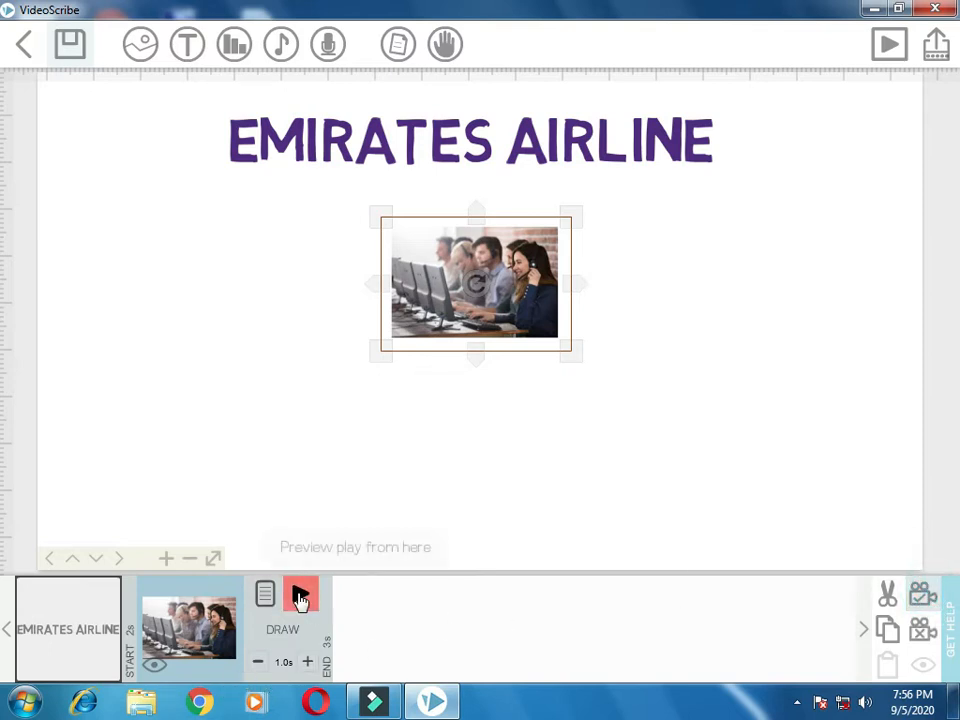
click(300, 597)
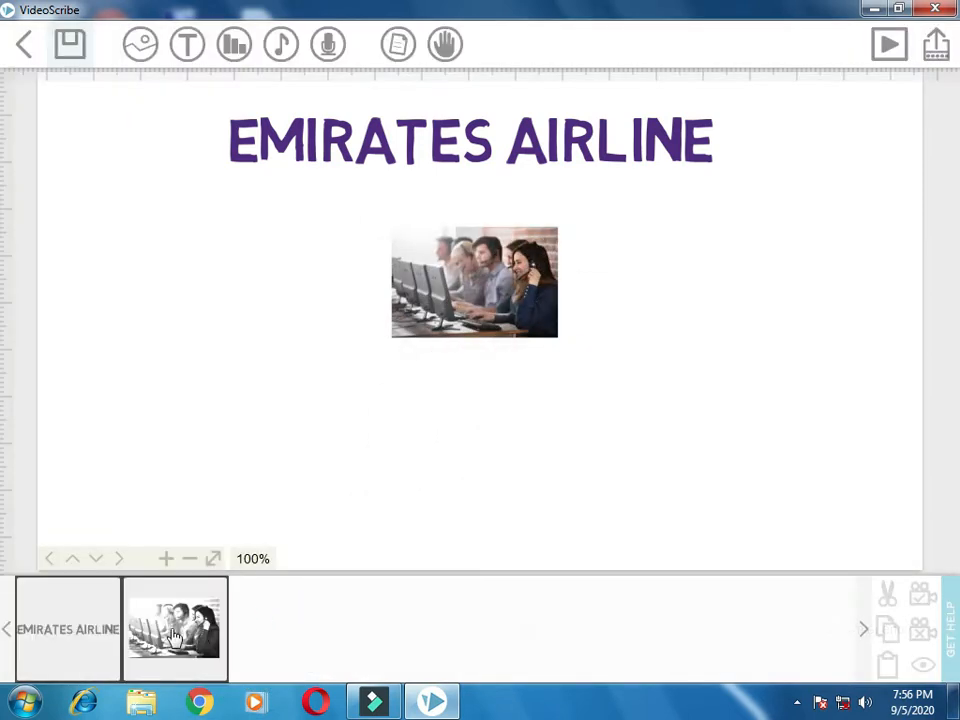
click(889, 44)
Add the MP3 file Hovering_Thoughts from the MYYOUTUBE LIBRARY folder as background music and preview the whole video
click(281, 47)
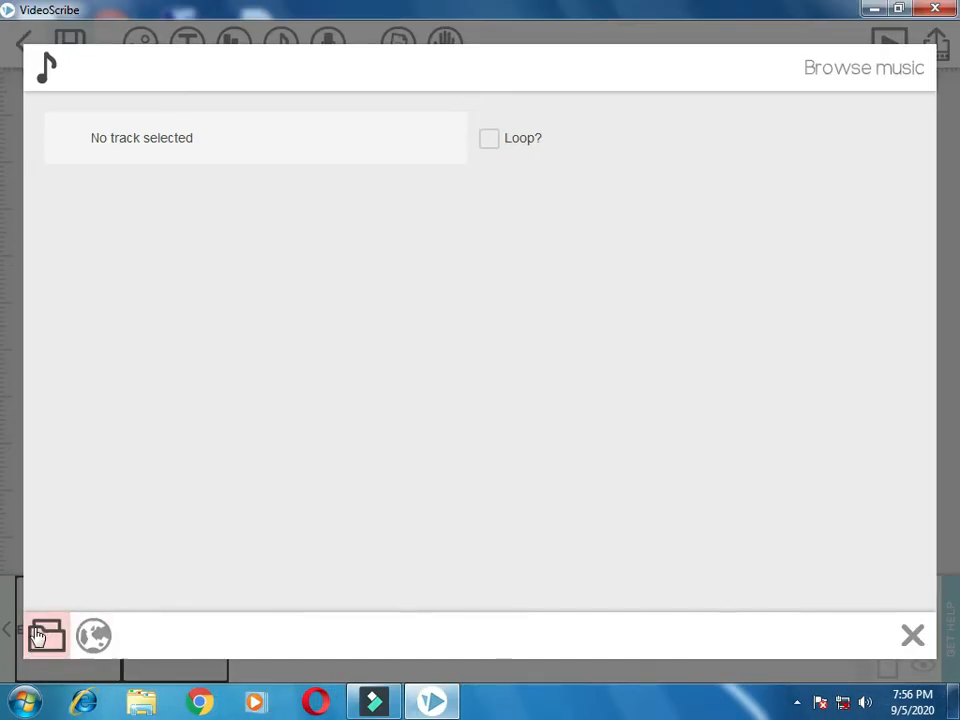
click(37, 636)
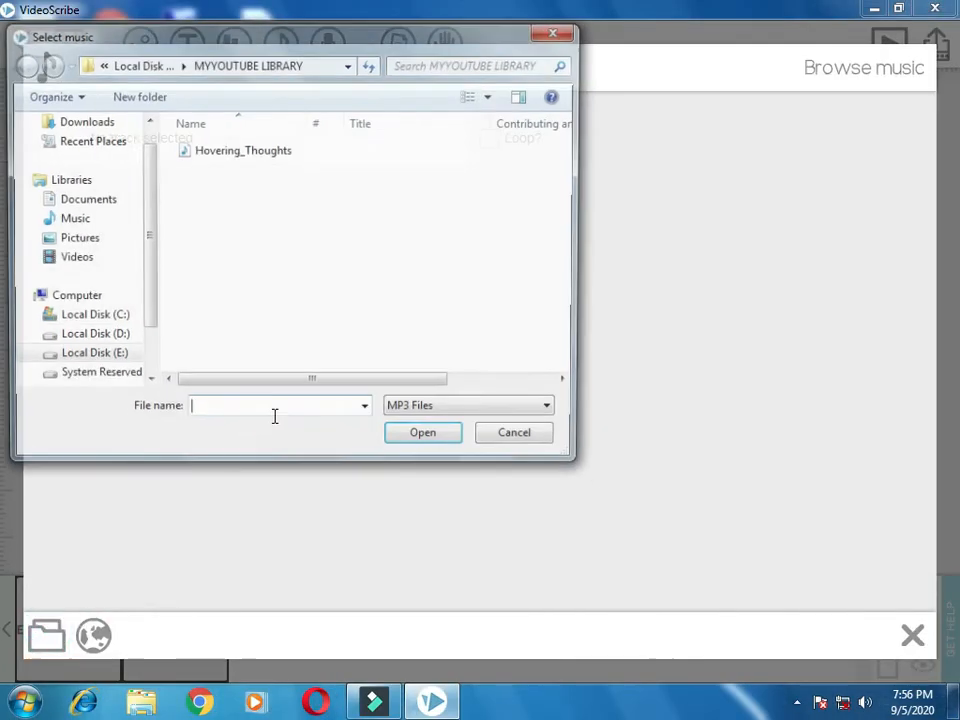
click(252, 155)
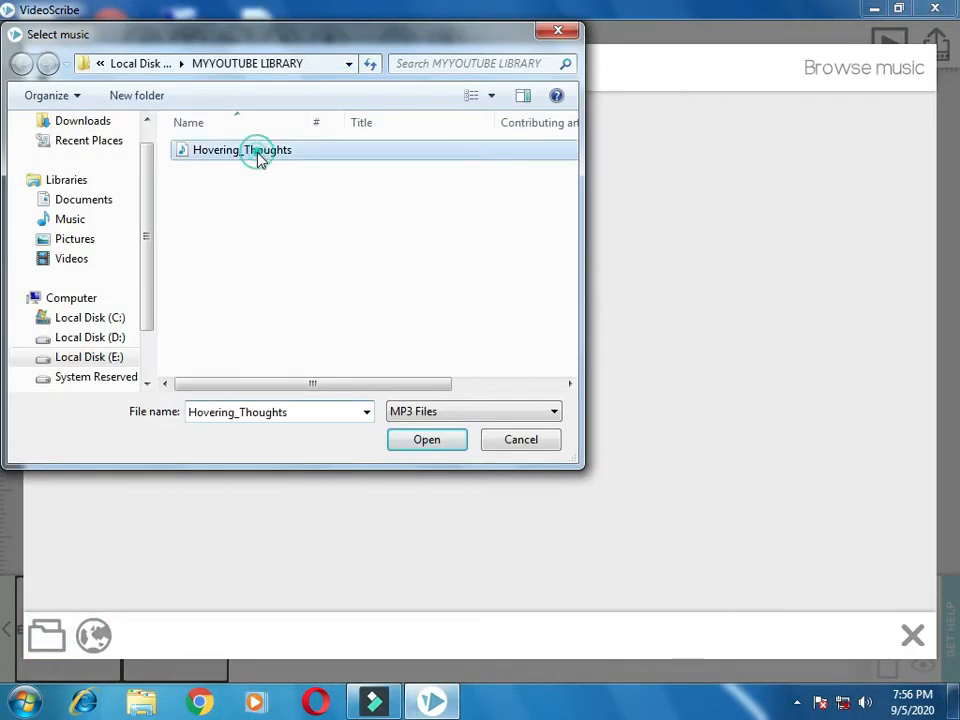
click(444, 446)
click(870, 636)
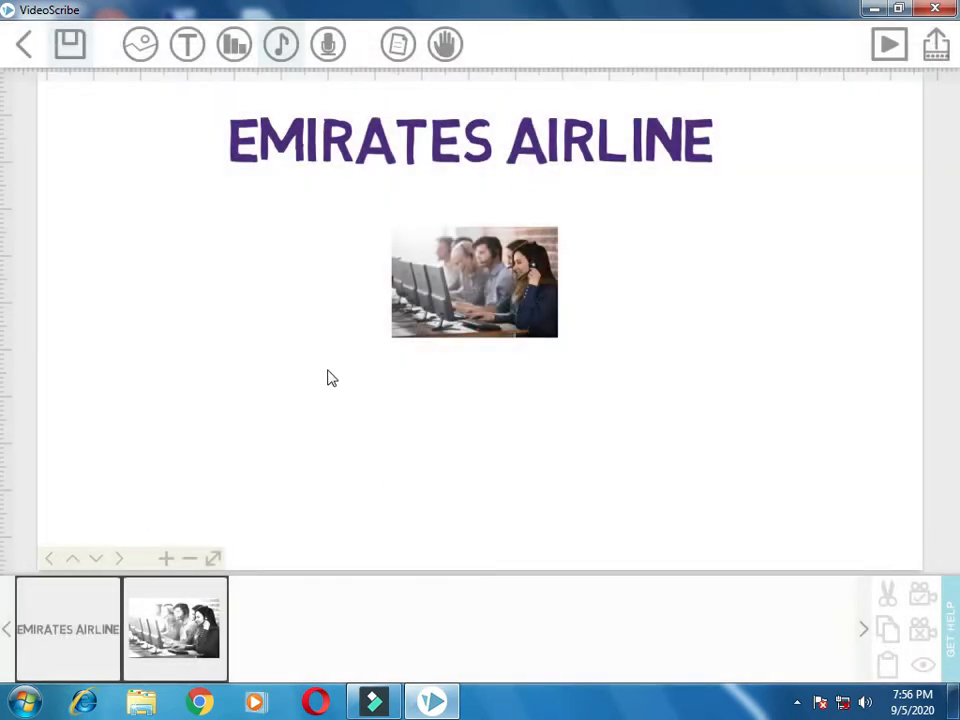
click(891, 44)
Add a two-line text with "Contact Number" and the phone number, enlarged slightly in the lower-left area of the canvas
click(190, 48)
click(382, 313)
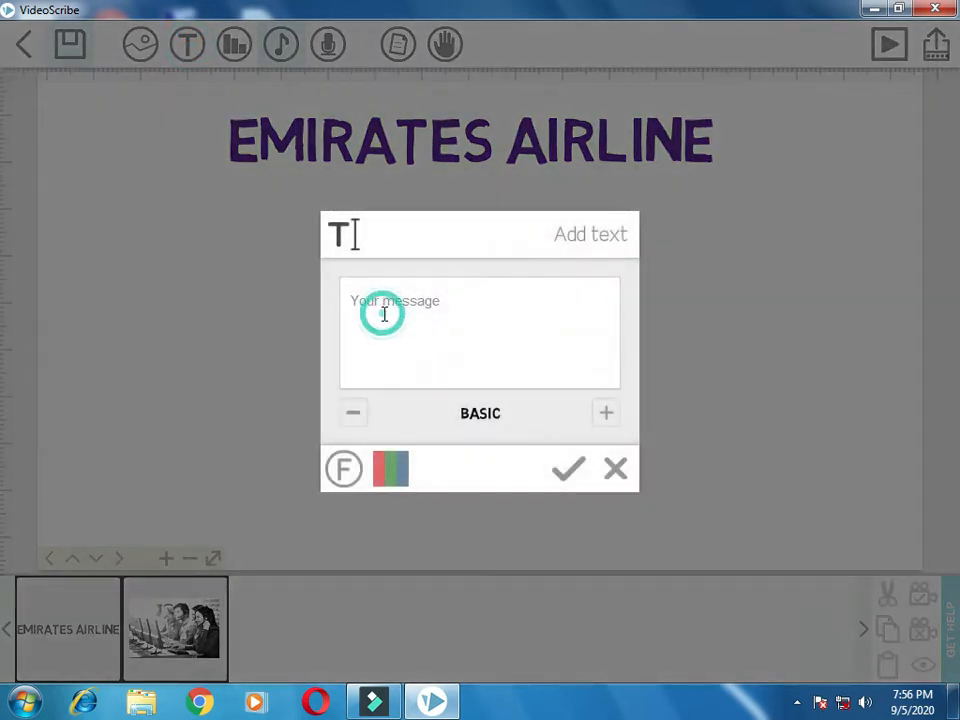
text(Contact)
click(450, 303)
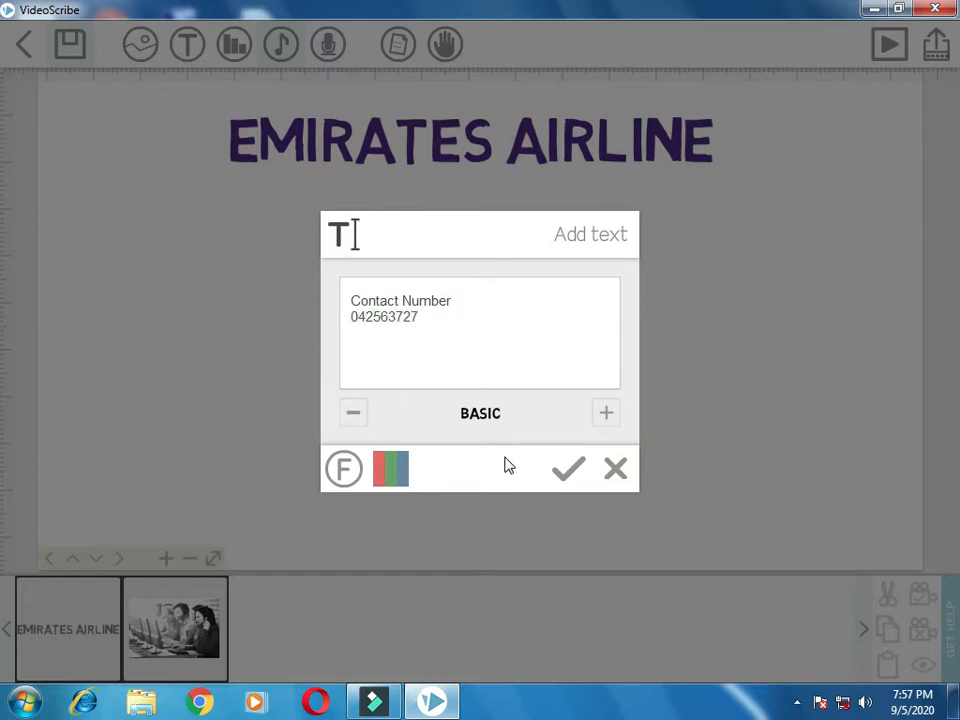
click(568, 472)
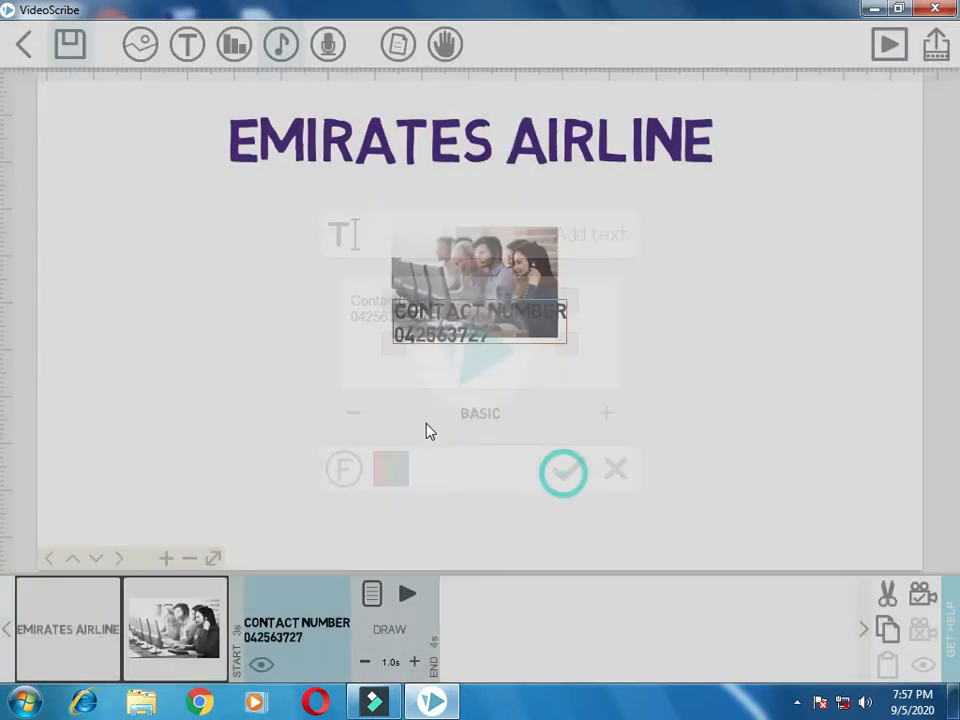
mouse_move(458, 308)
mouse_down()
mouse_move(292, 402)
mouse_move(437, 325)
mouse_move(431, 364)
mouse_move(378, 410)
mouse_move(140, 453)
mouse_up()
mouse_move(258, 468)
mouse_down()
mouse_move(268, 467)
mouse_move(269, 481)
mouse_up()
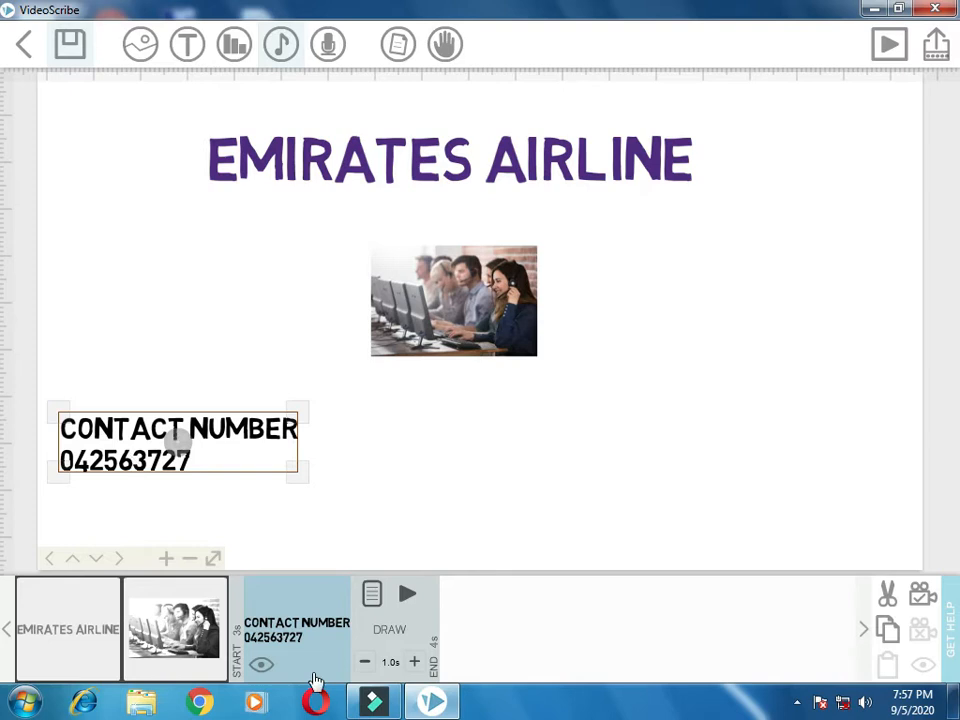
Recolour the two-line contact number text bright red
click(373, 594)
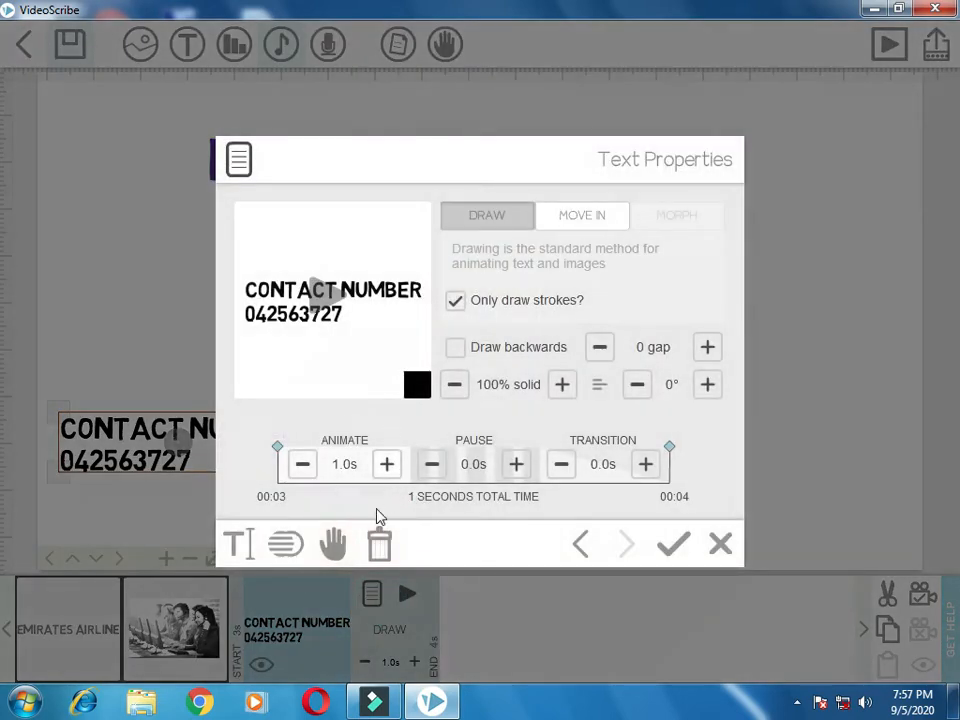
click(240, 548)
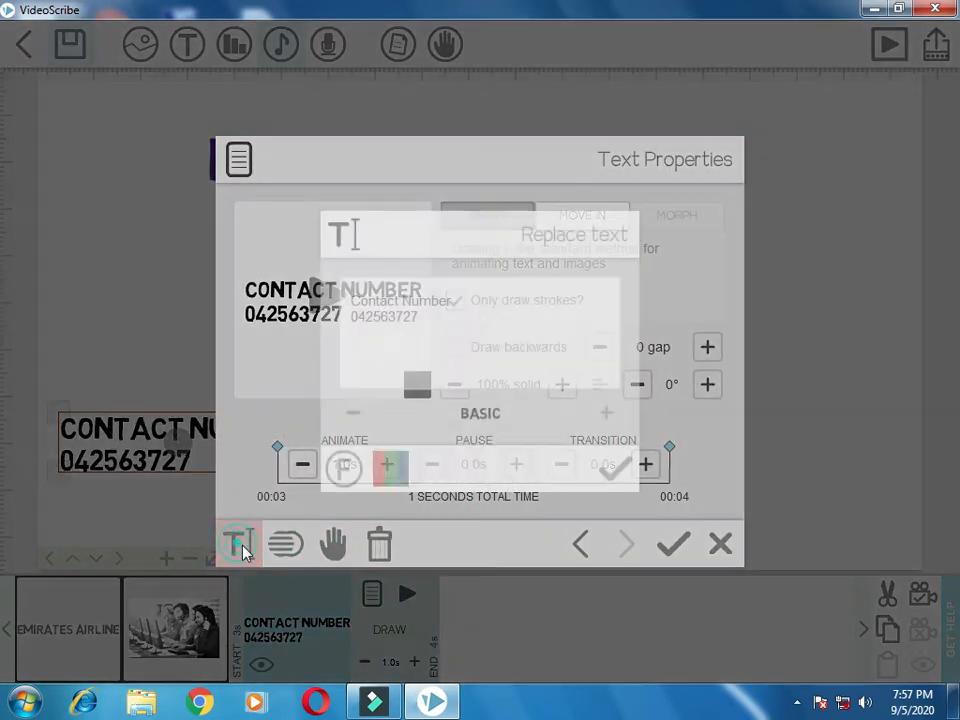
click(390, 466)
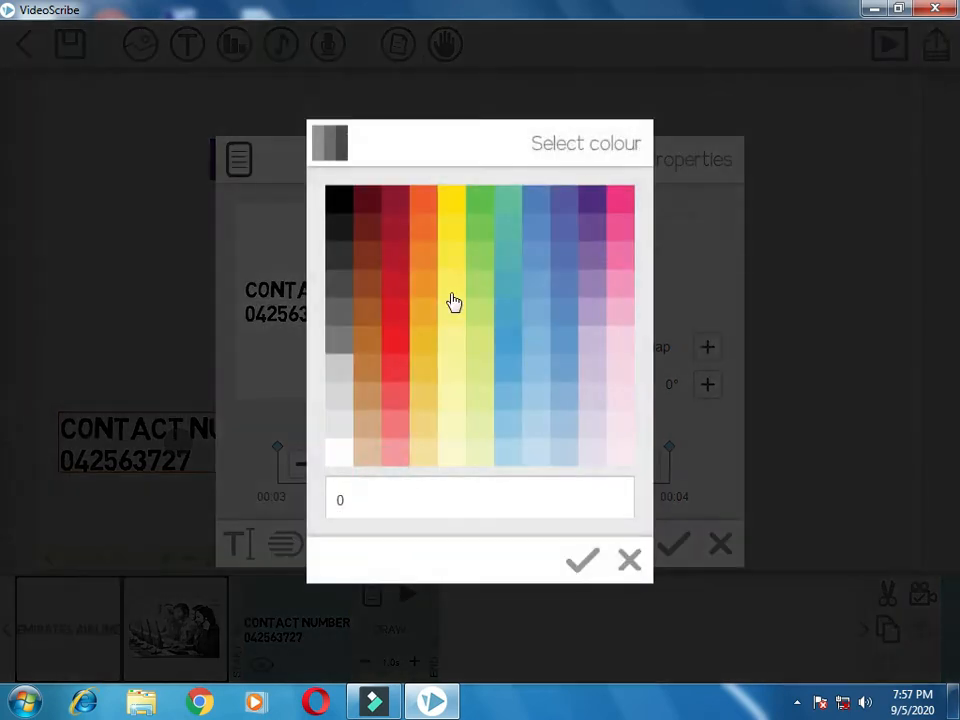
click(388, 388)
click(614, 470)
click(672, 542)
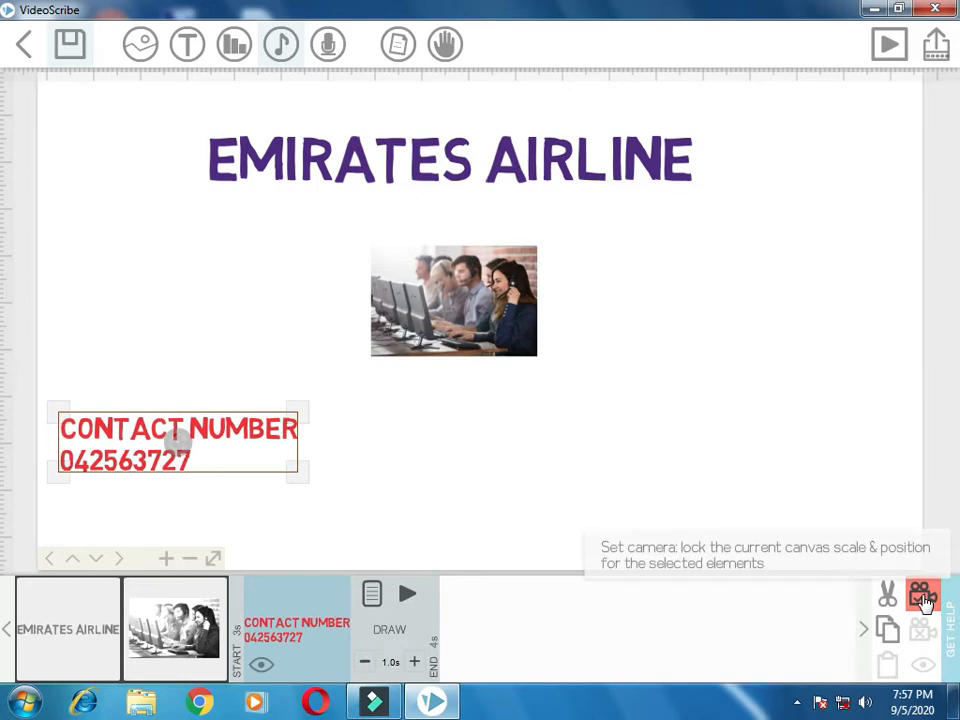
Set the camera for the contact number text and preview the video
click(923, 598)
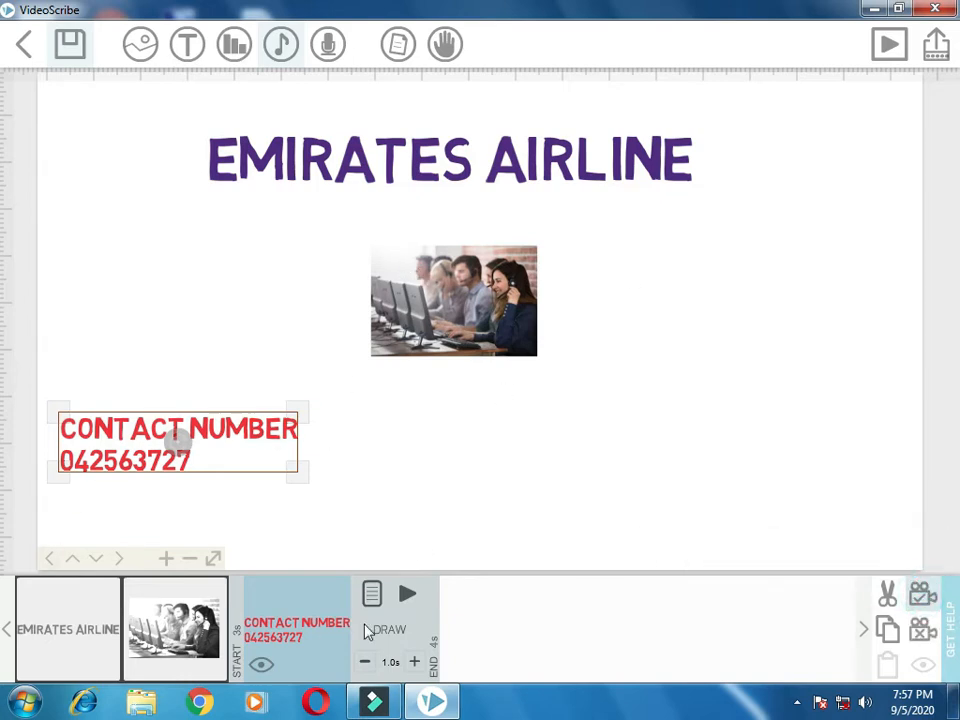
click(886, 45)
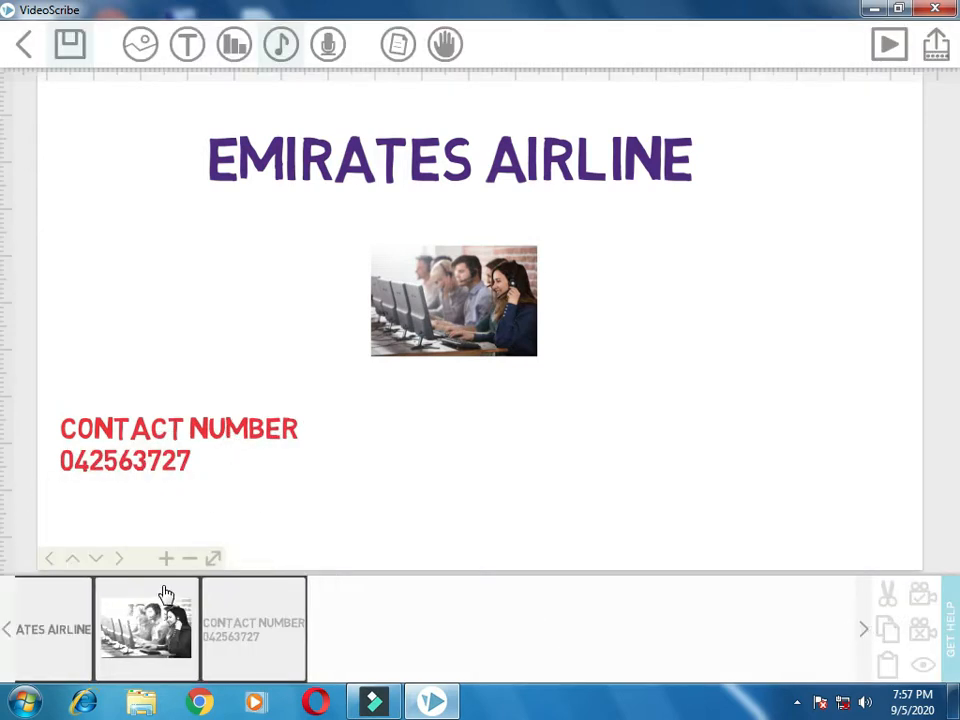
Set the call centre photo's animate time to 2.0 seconds
click(183, 629)
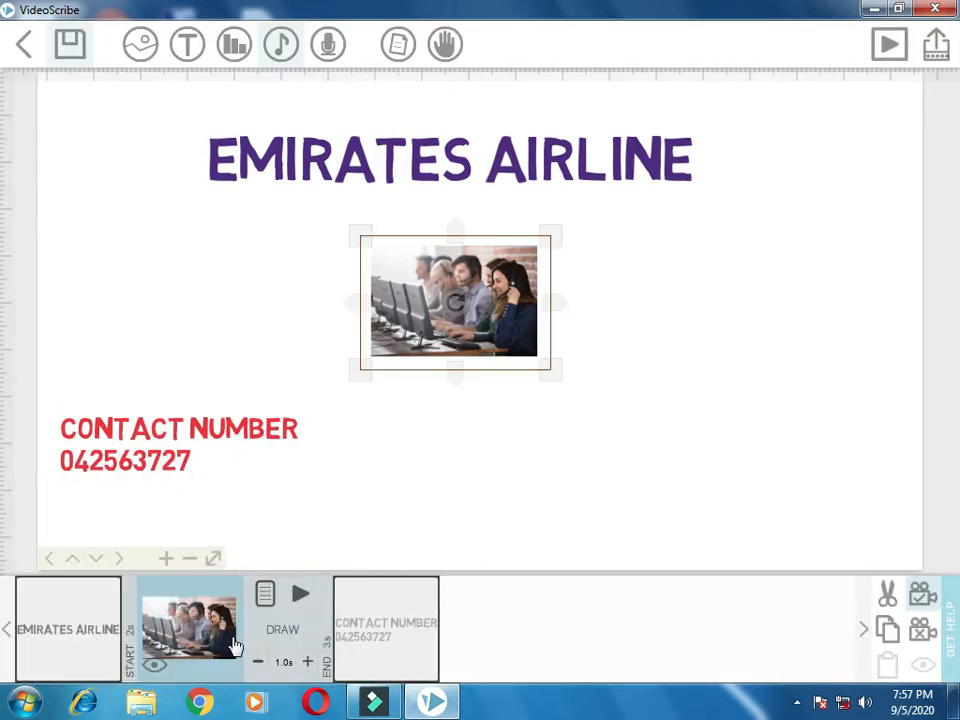
click(265, 594)
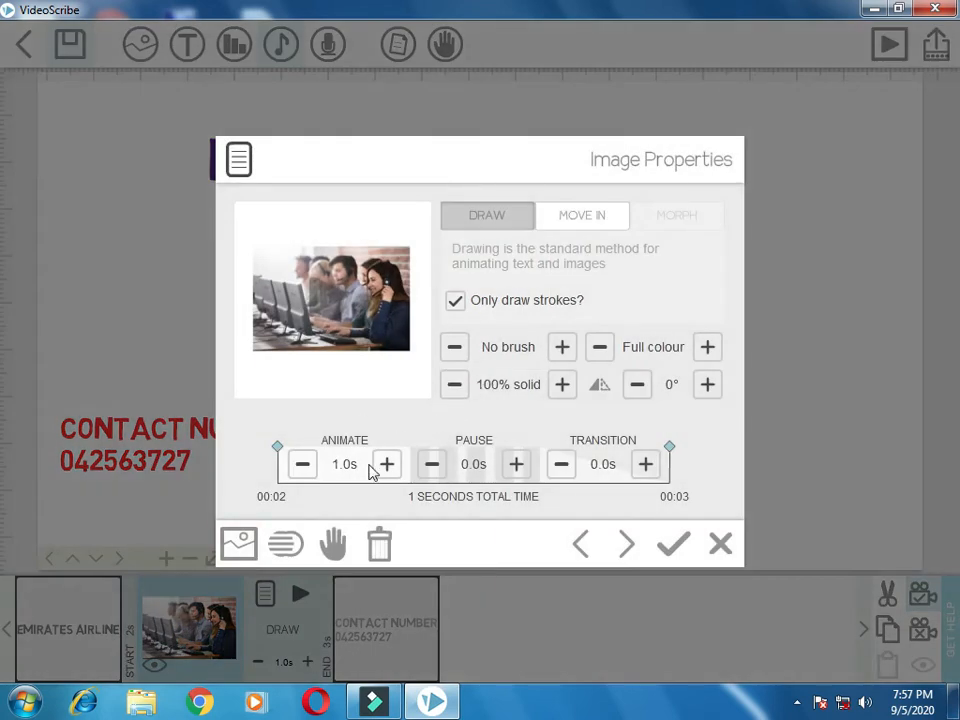
click(386, 465)
click(386, 465)
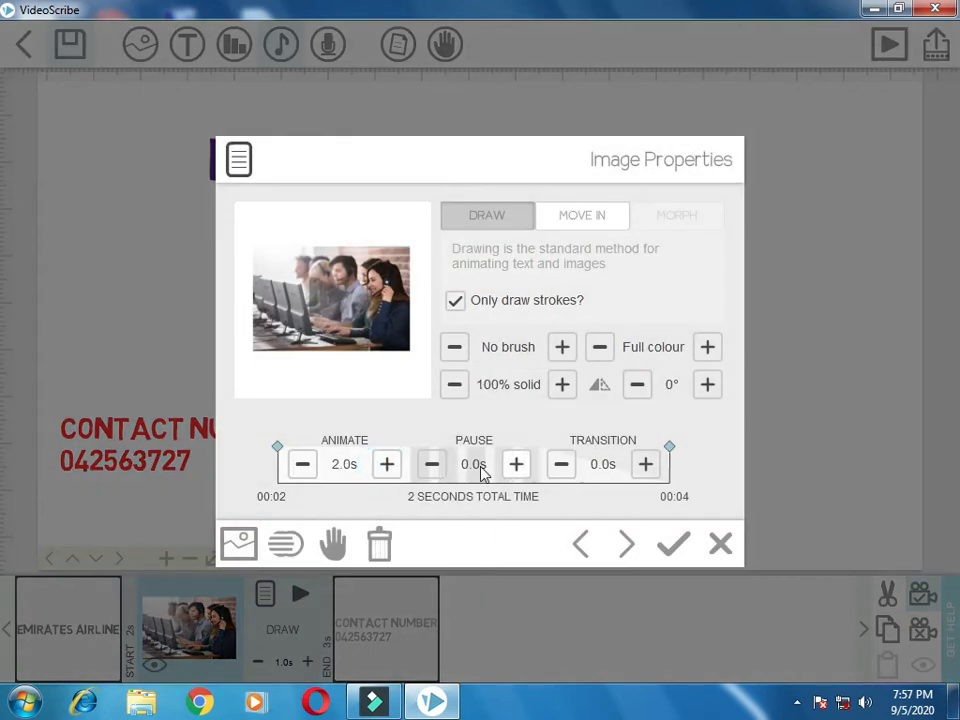
click(672, 546)
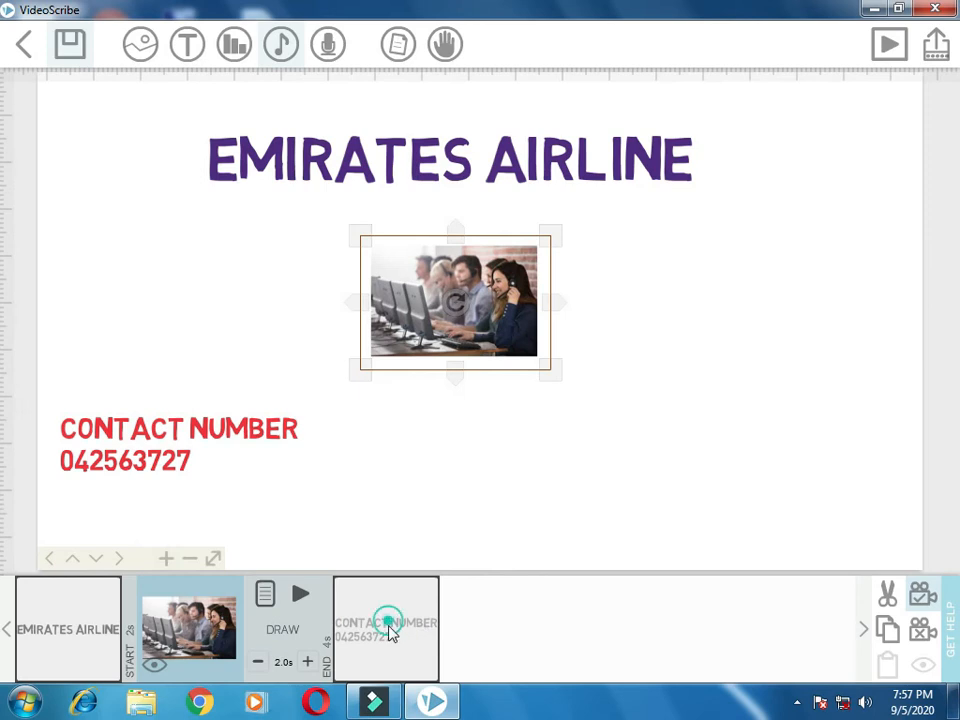
Set the contact number text's animate time to 2.0 seconds and deselect it
click(389, 630)
click(374, 597)
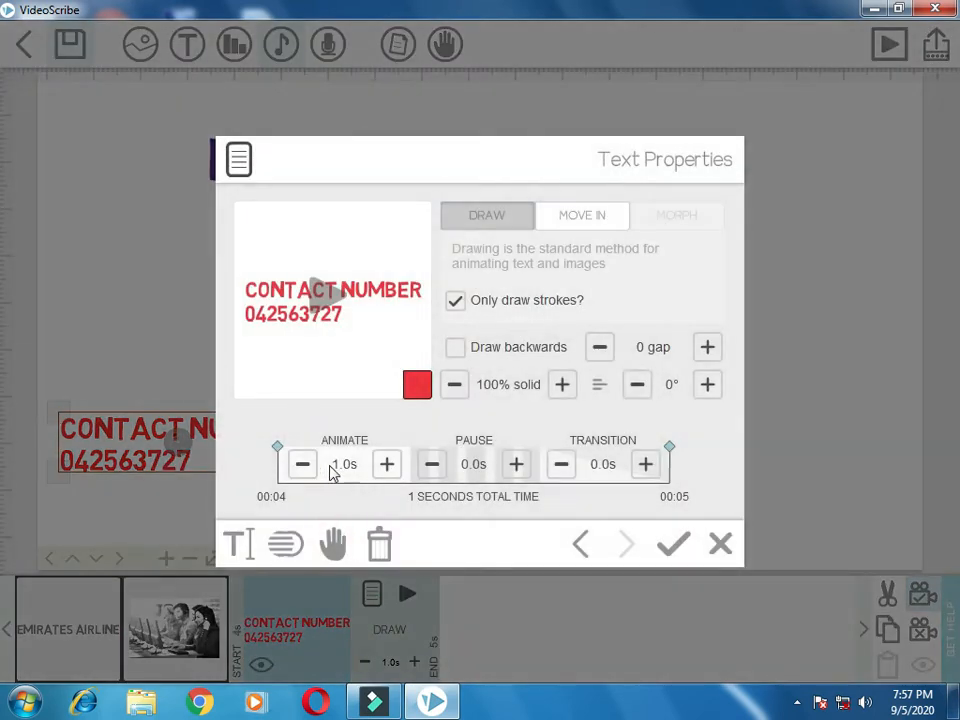
click(386, 465)
click(386, 465)
click(673, 544)
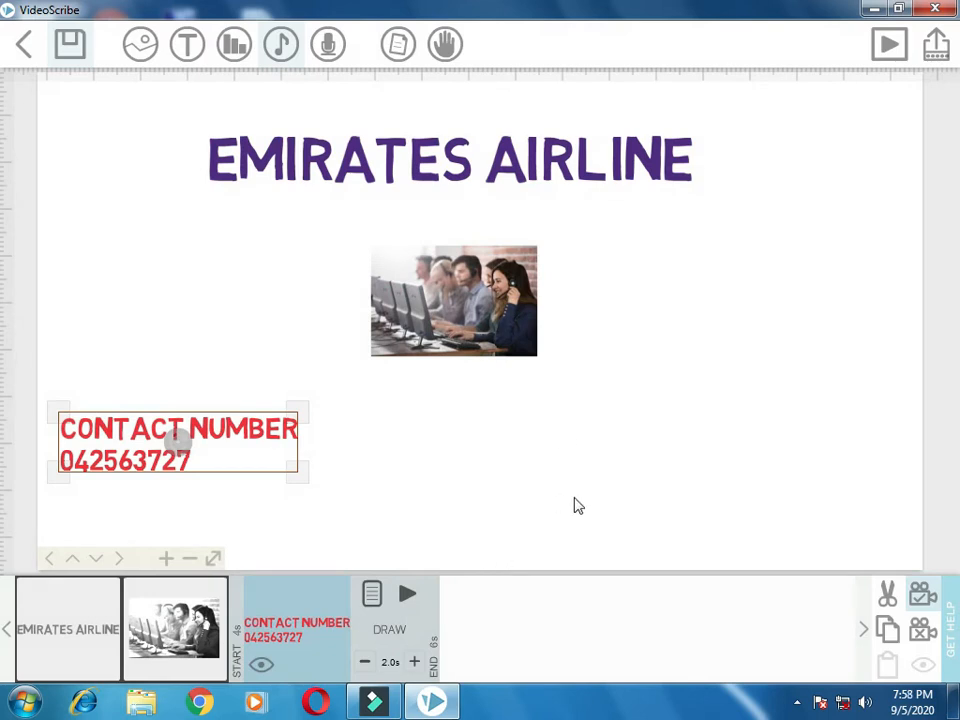
click(490, 448)
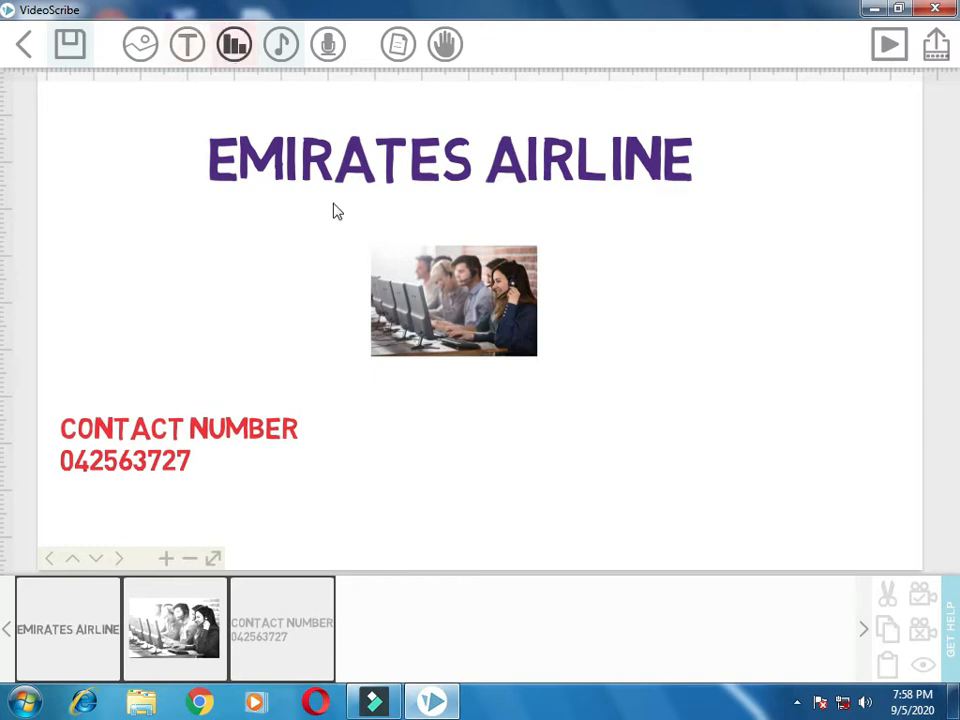
Add the text "THANKU", enlarged in the canvas's lower-right area, and set the camera for it
click(186, 48)
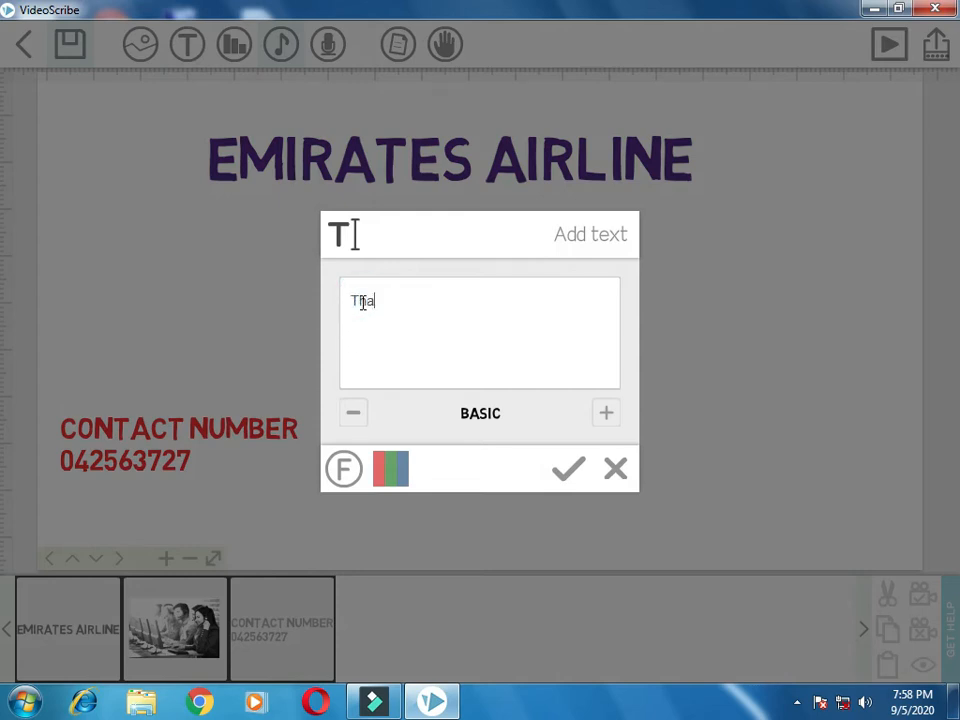
click(567, 468)
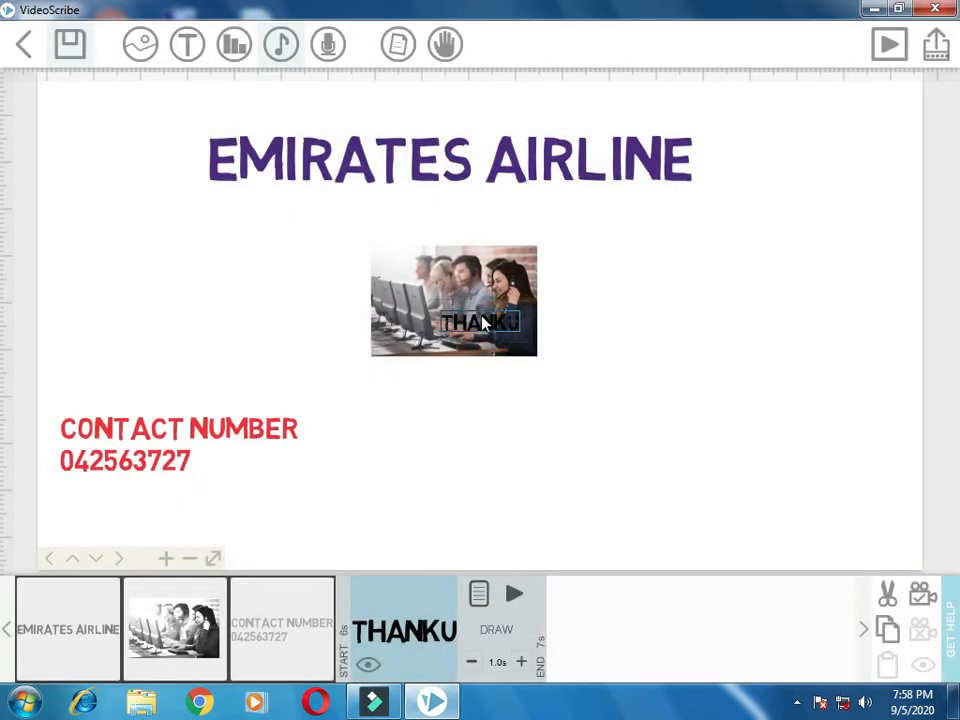
drag(485, 318, 853, 467)
click(508, 328)
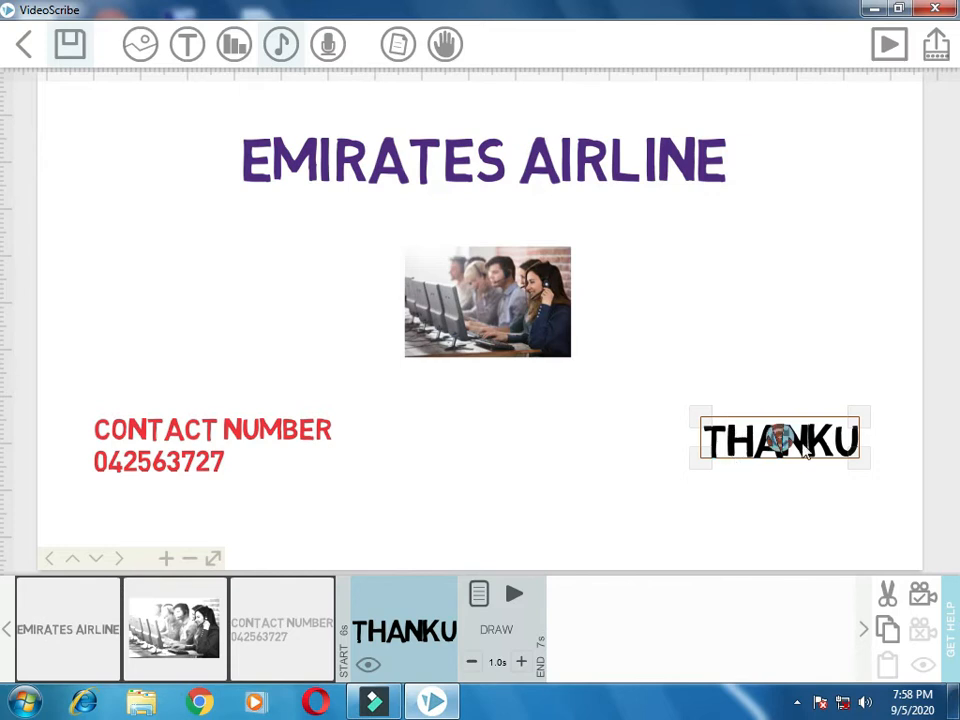
mouse_move(828, 456)
mouse_down()
mouse_move(821, 440)
mouse_move(824, 455)
mouse_up()
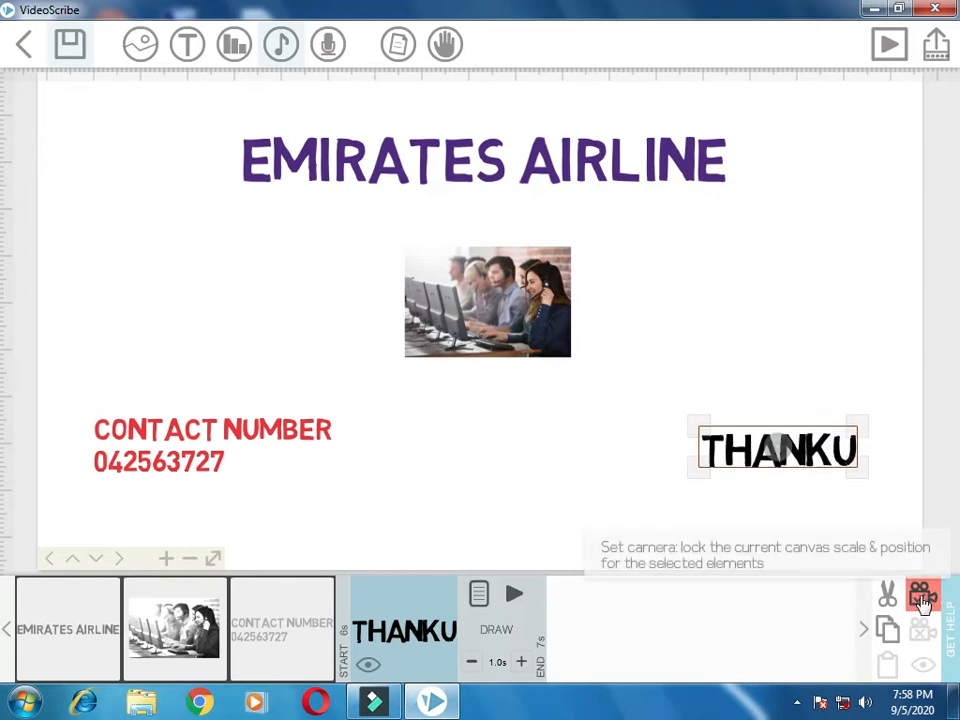
click(922, 598)
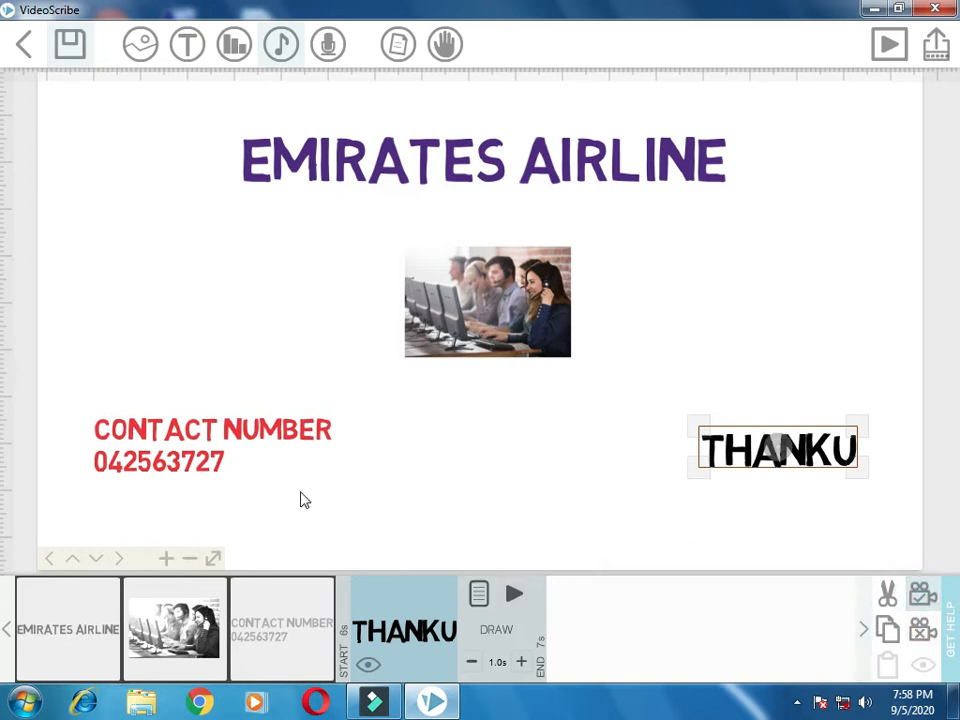
click(549, 419)
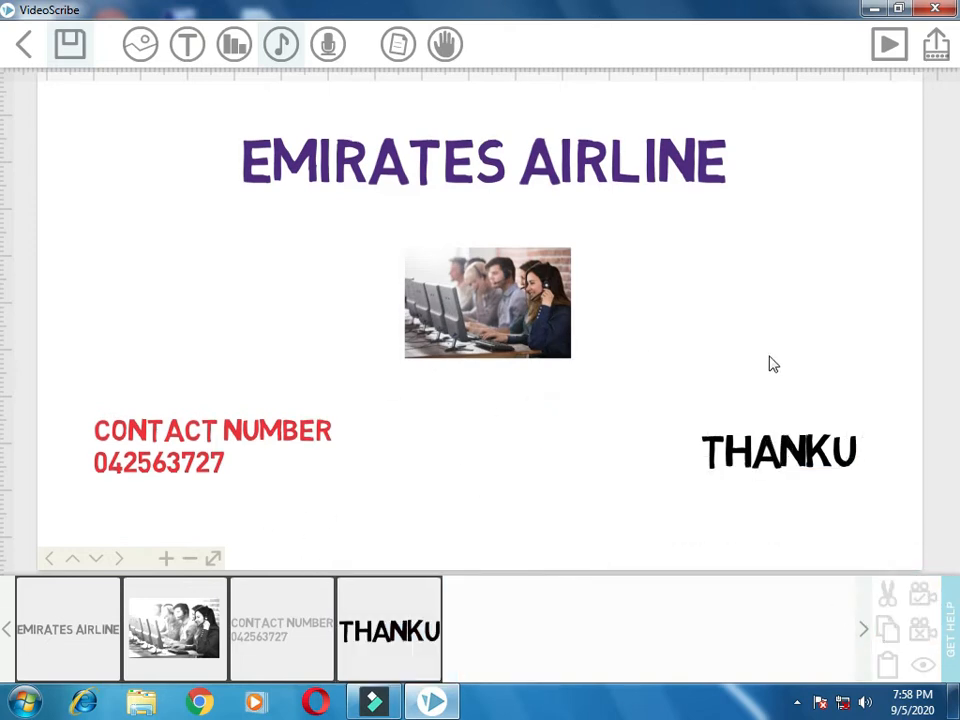
Set the THANKU text's animate time to 2.0 seconds and preview the whole video
click(765, 460)
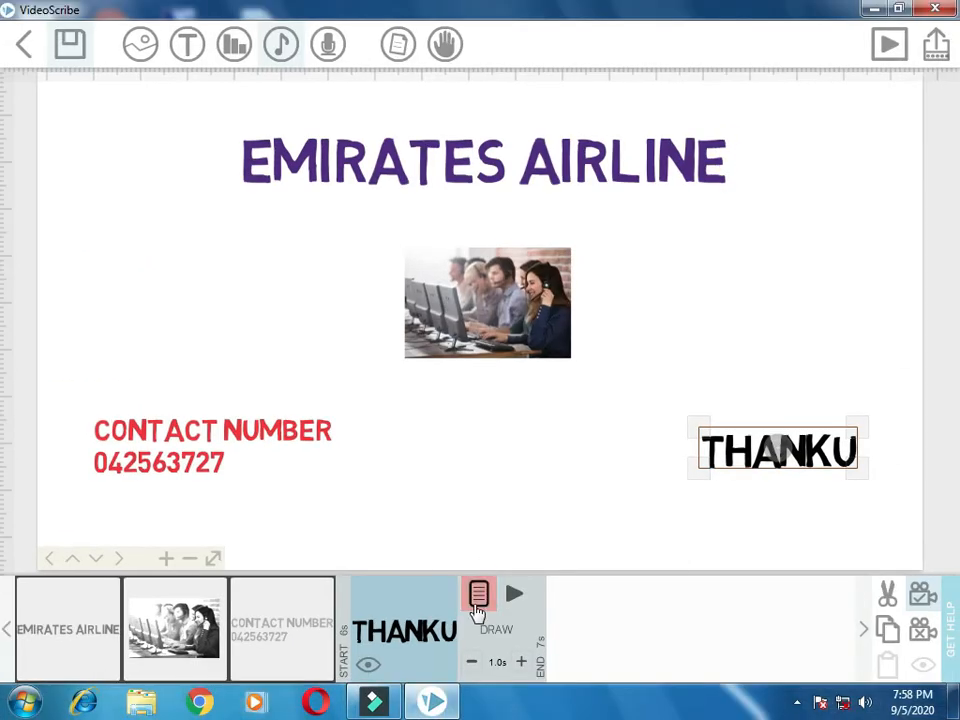
click(478, 596)
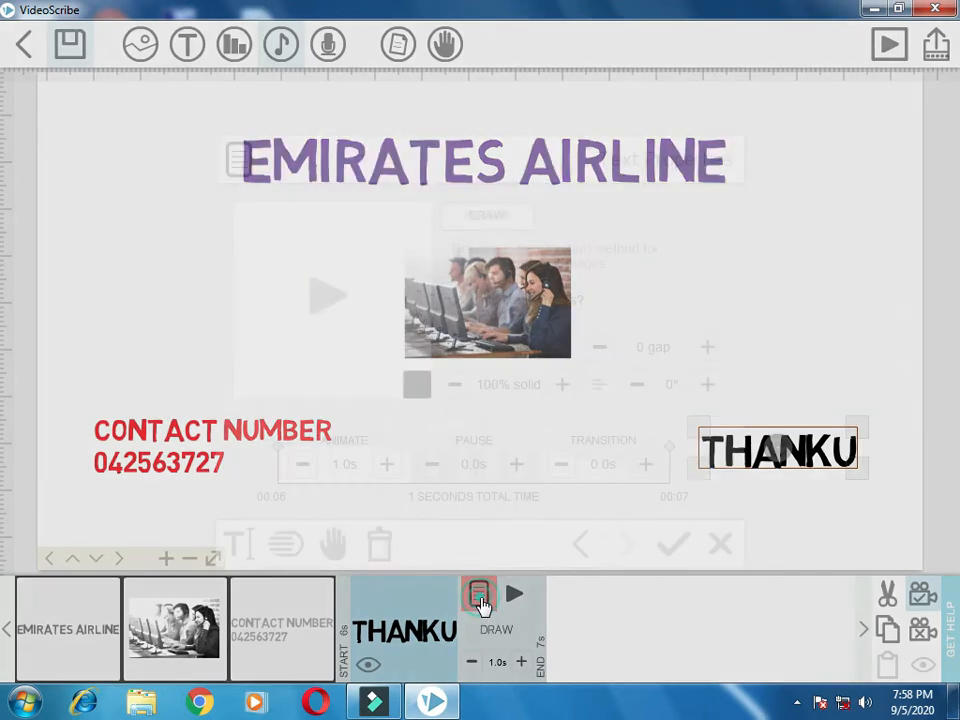
click(386, 464)
click(386, 464)
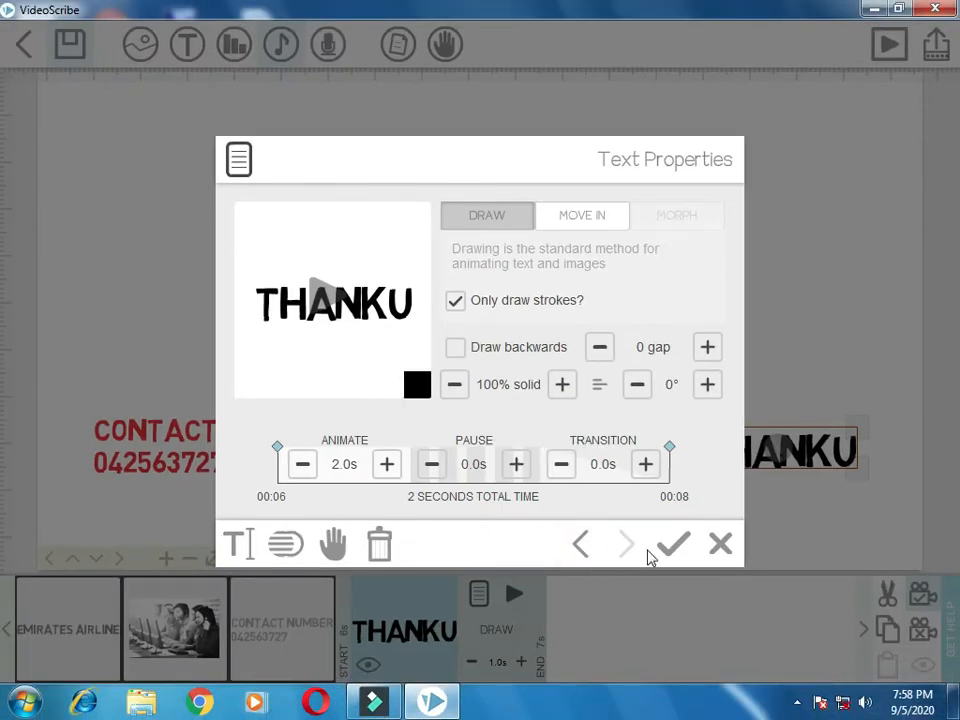
click(676, 544)
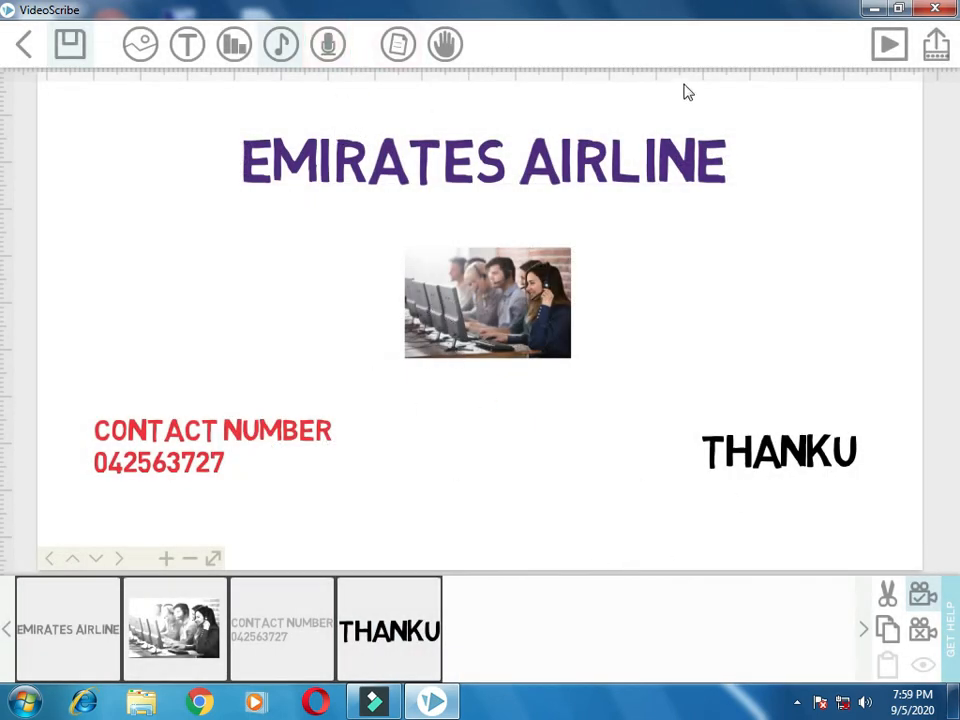
click(897, 52)
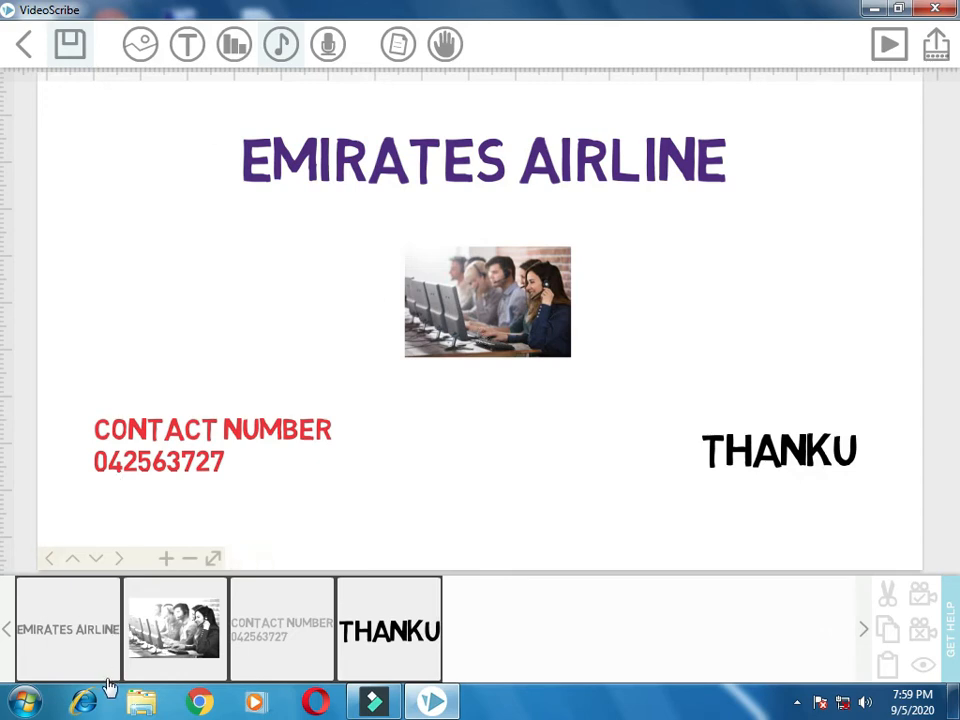
Set the EMIRATES AIRLINE title's animate time to 3.0 seconds
click(51, 655)
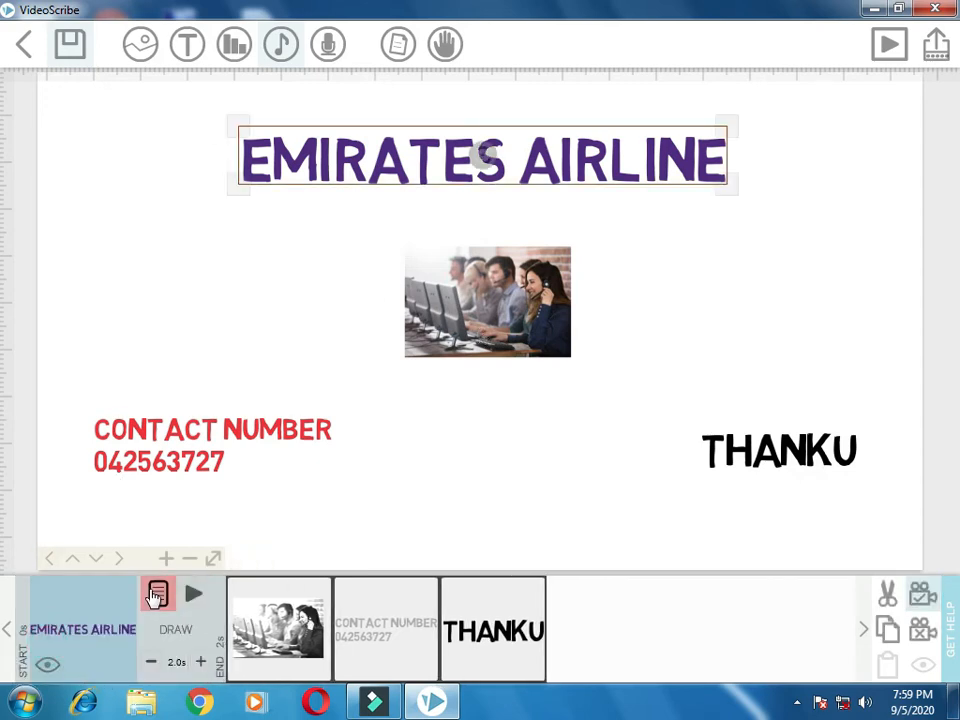
click(157, 593)
click(388, 466)
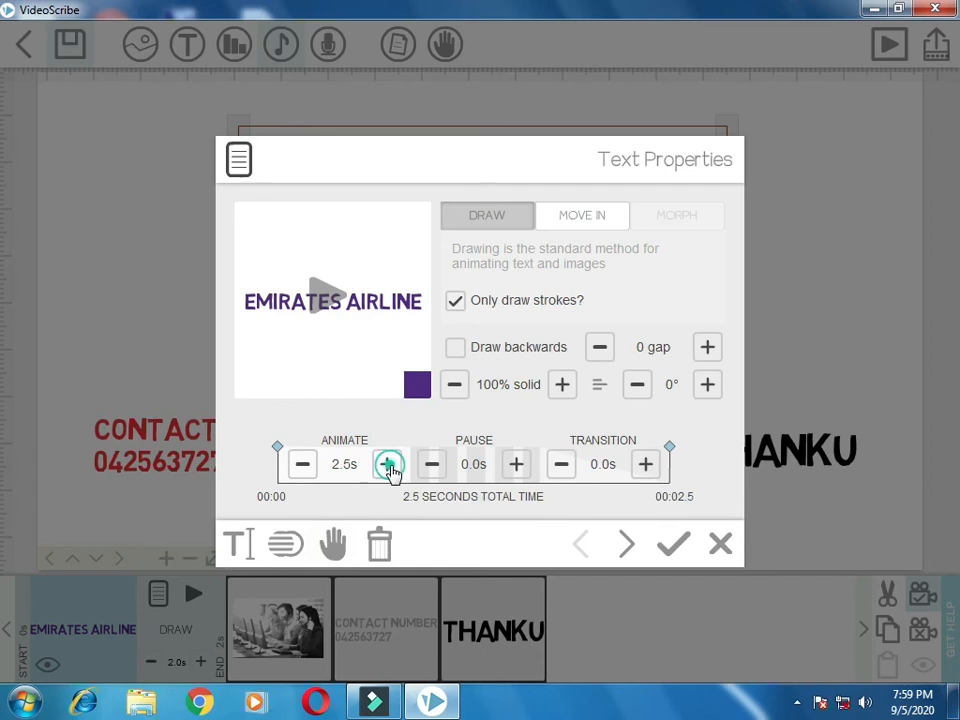
click(388, 466)
click(673, 544)
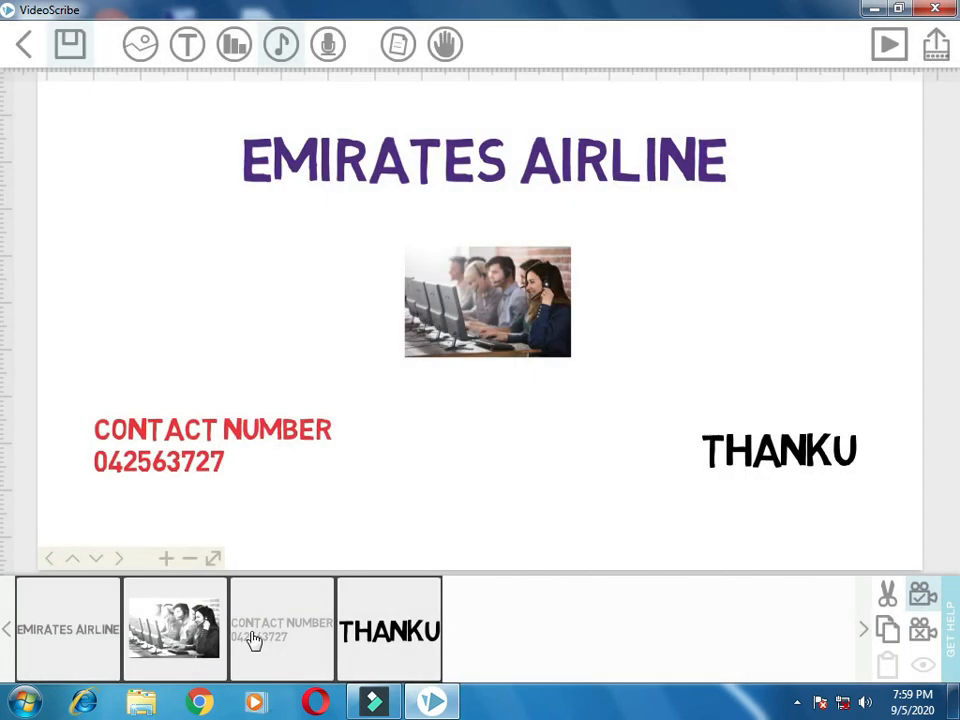
Set the call centre photo's animate time to 3.0 seconds
click(178, 650)
click(265, 593)
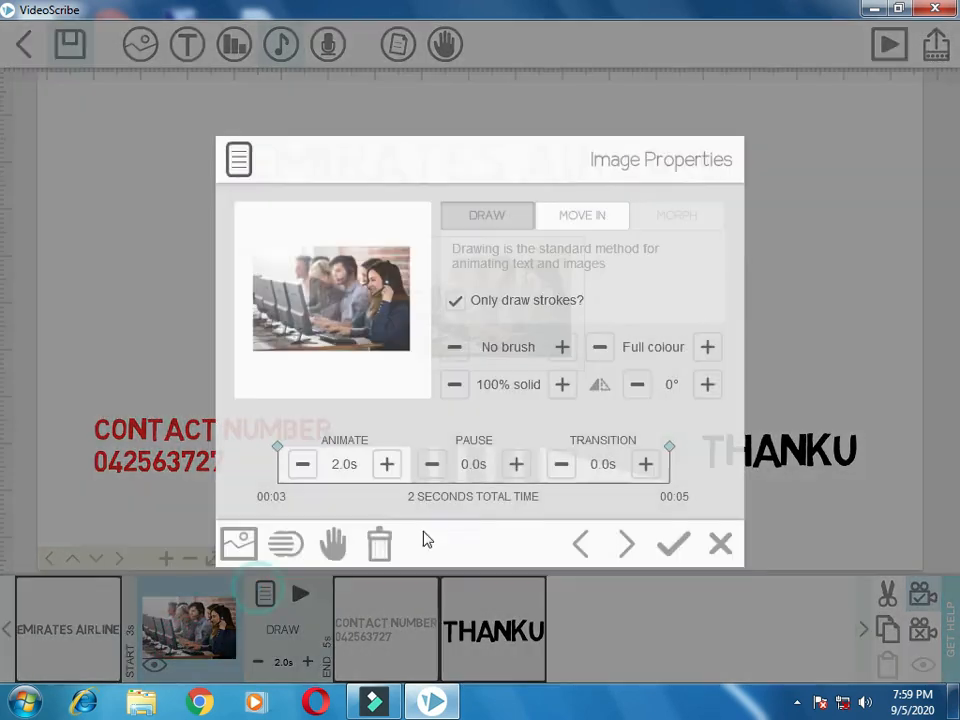
click(387, 464)
click(387, 464)
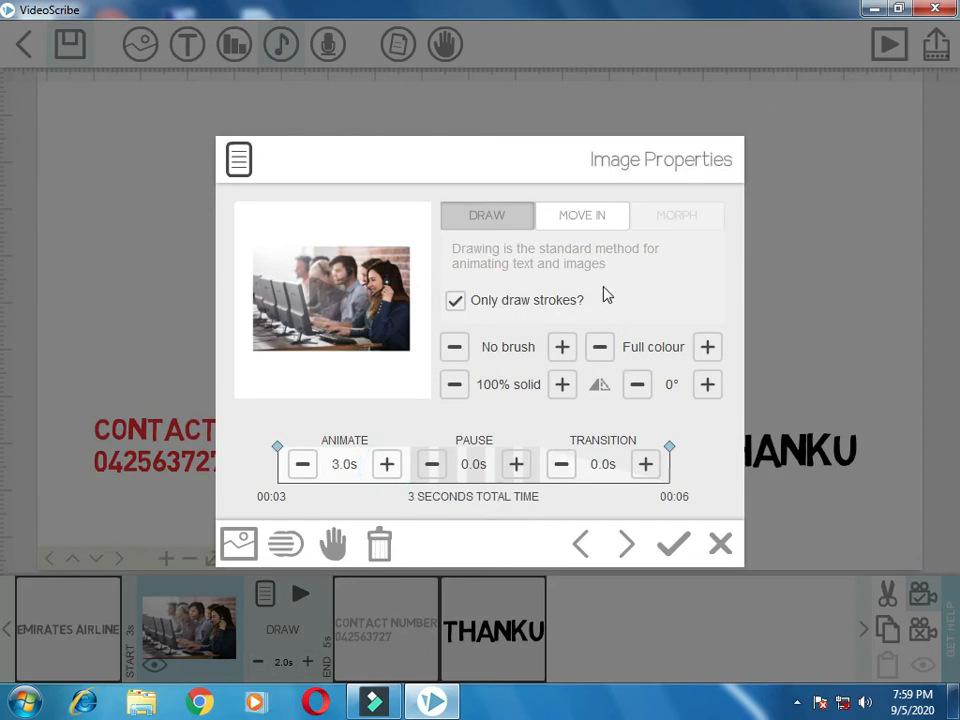
click(673, 544)
Set the contact number text's animate time to 3.0 seconds
click(279, 643)
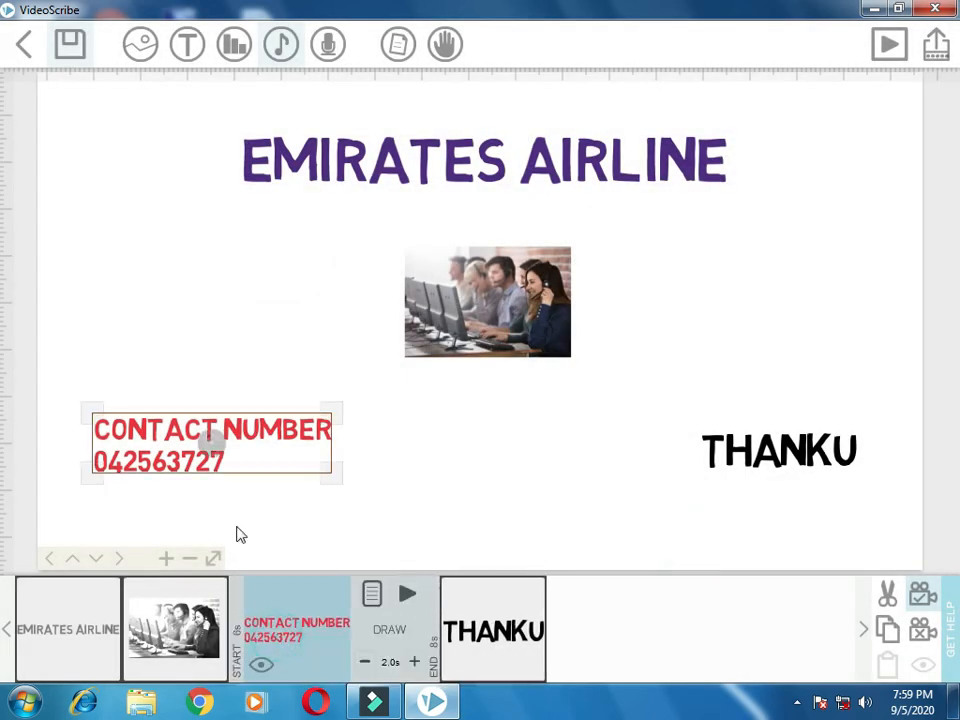
click(370, 596)
click(387, 464)
click(387, 464)
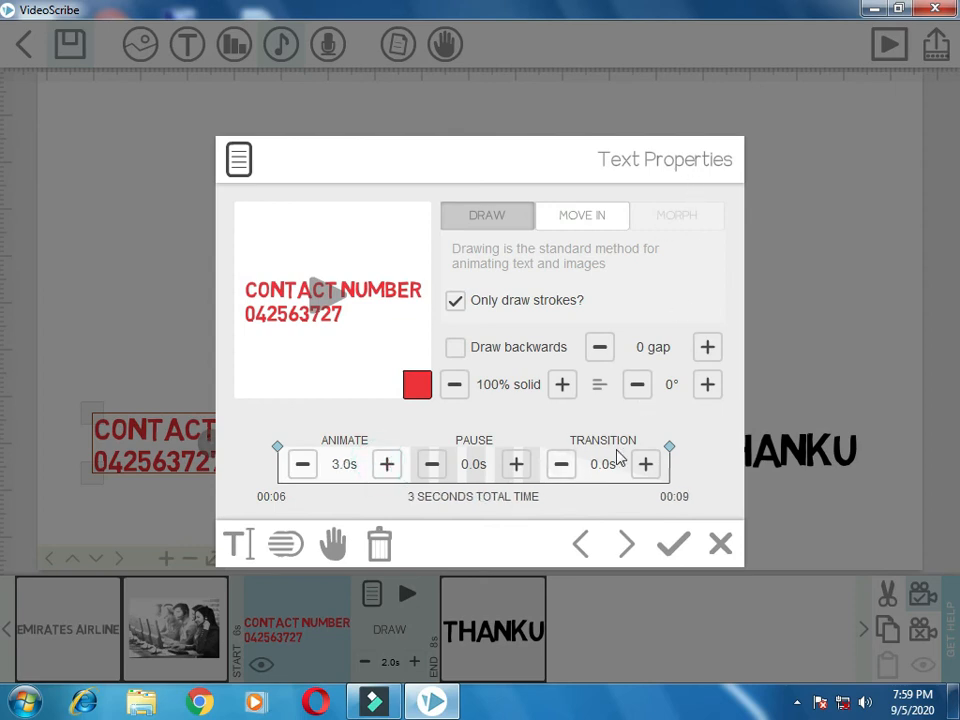
click(670, 544)
Lengthen the THANKU text's animate time to match the other elements
click(389, 634)
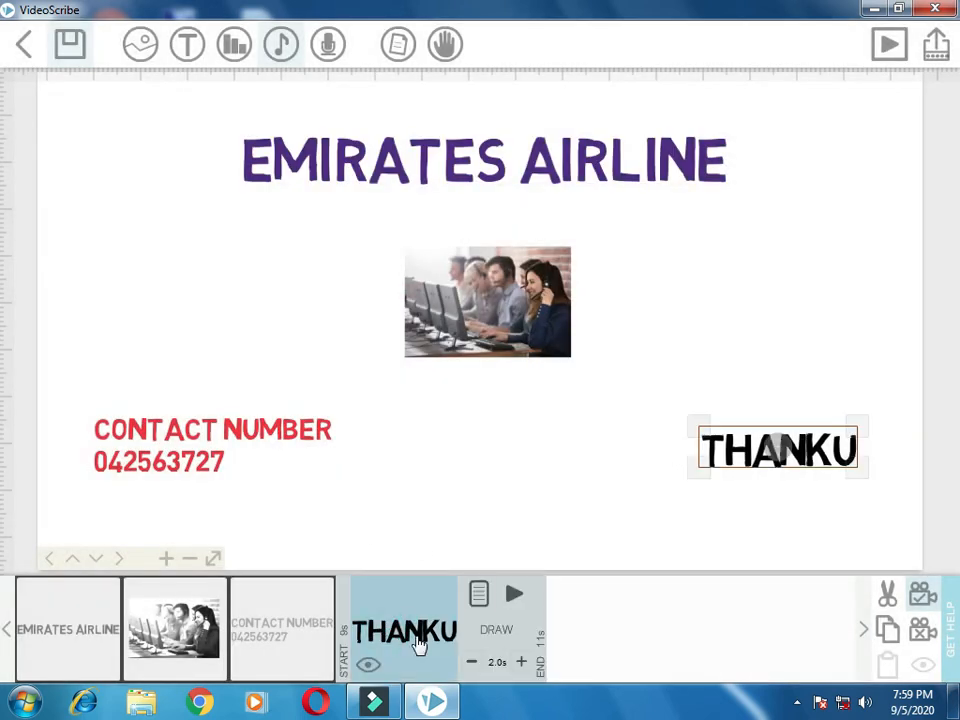
click(478, 594)
click(387, 464)
click(387, 464)
click(672, 543)
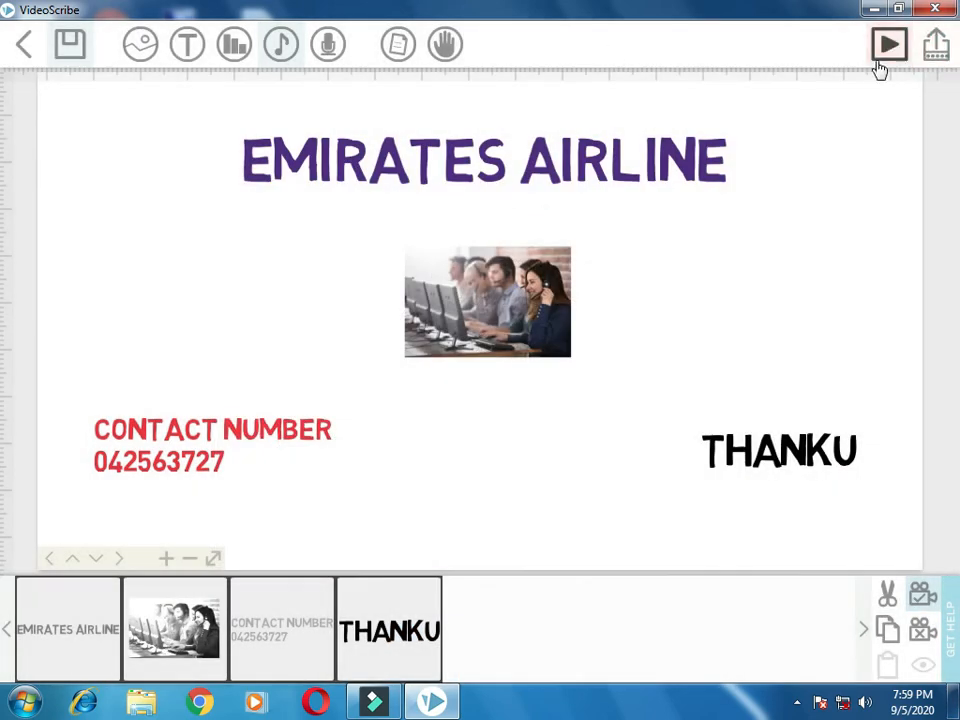
Preview the whole video from the start to check the new timings, and replay it
click(885, 50)
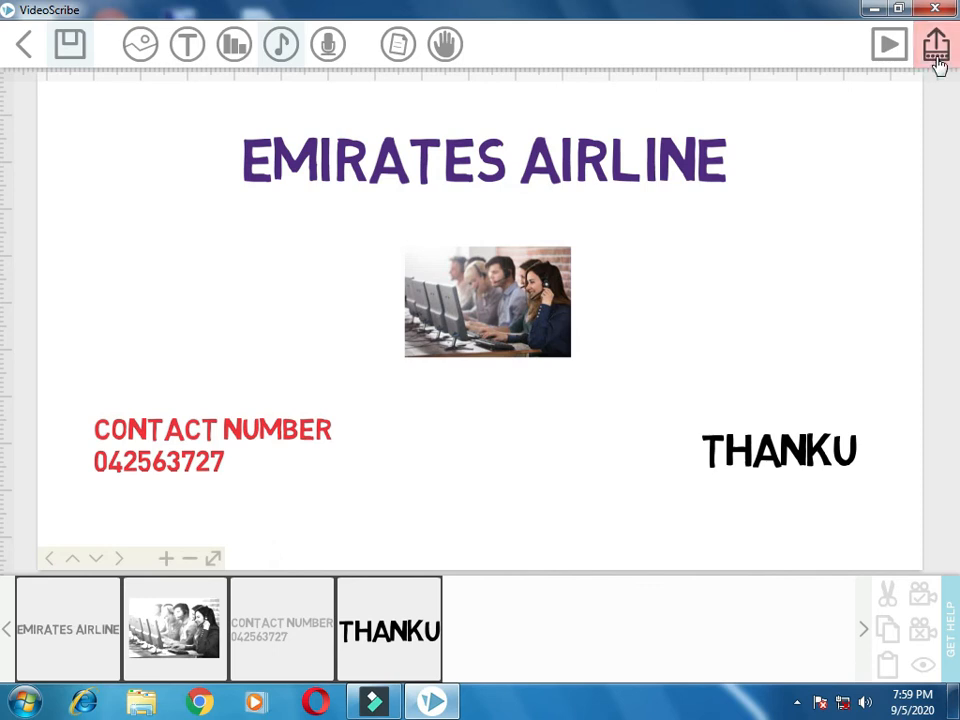
click(895, 46)
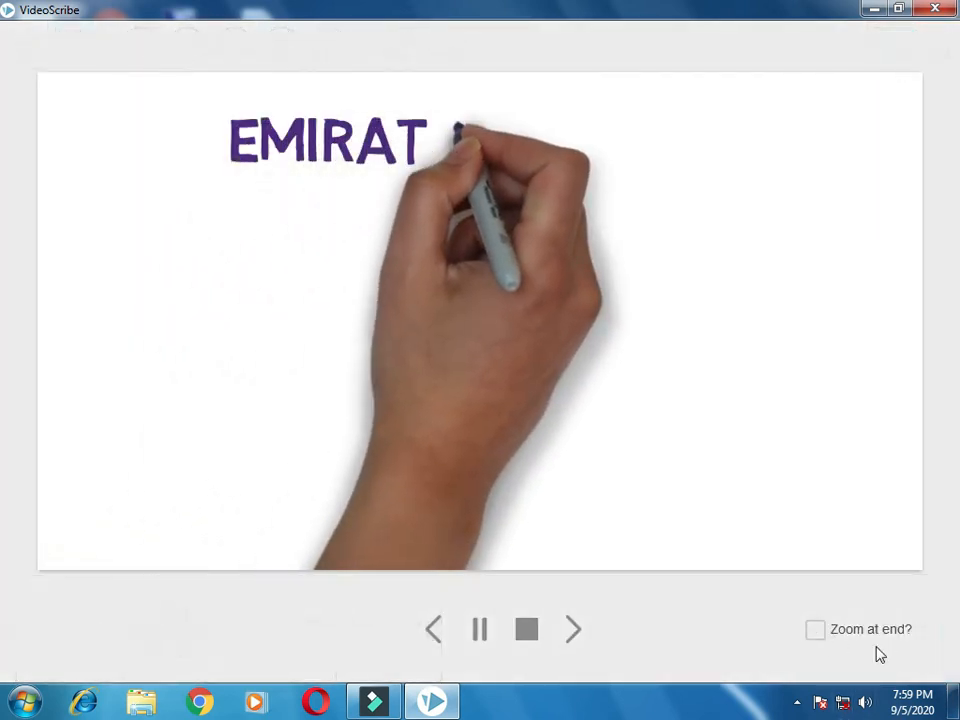